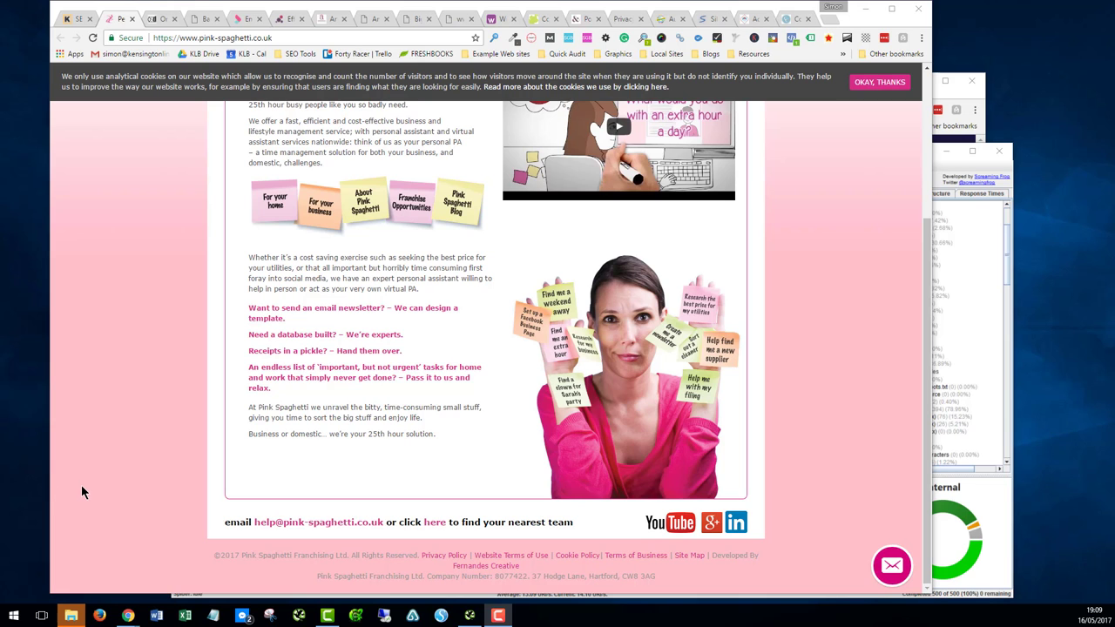
- Scroll up and down the Pink Spaghetti homepage, with its cookie notice and 'Efficient, Affordable, Approachable.' tagline
scroll(132, 427, up, 3)
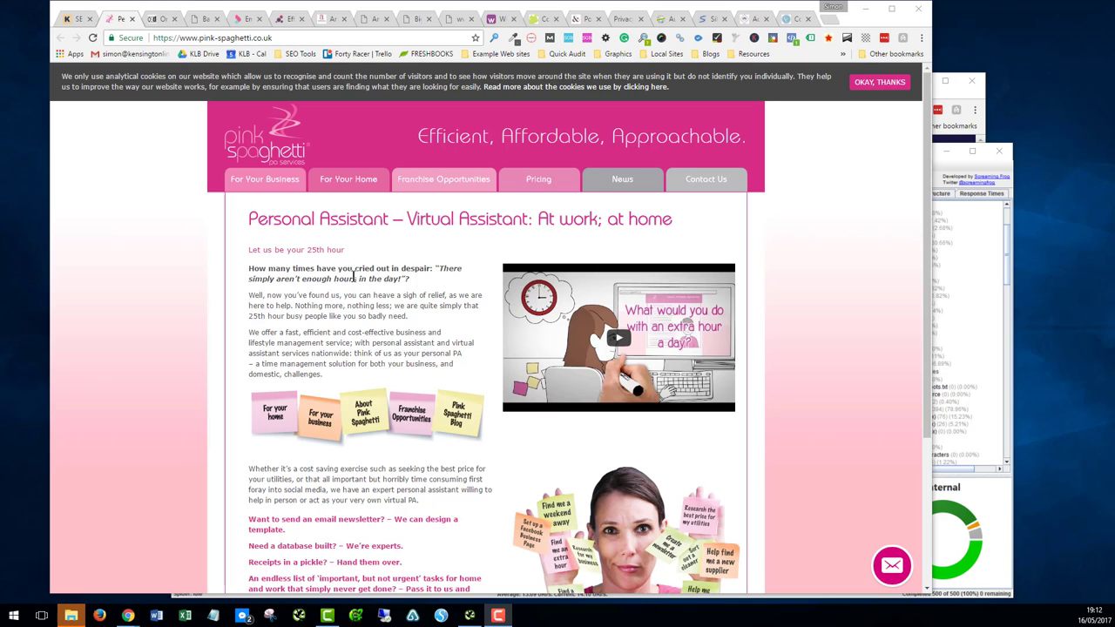
scroll(467, 308, down, 3)
scroll(461, 311, down, 3)
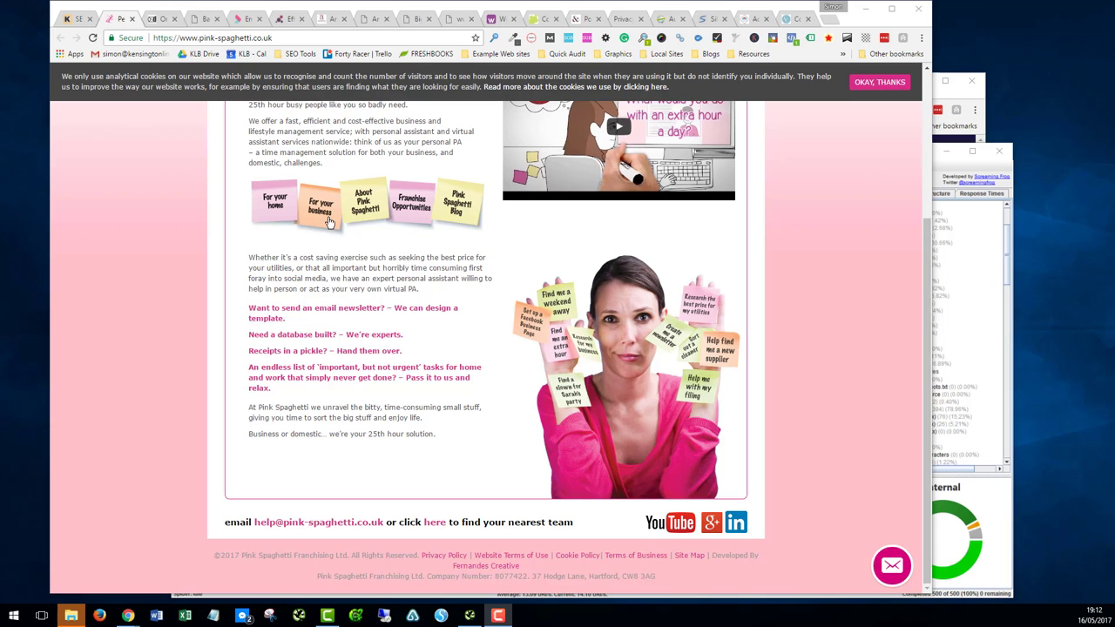
scroll(331, 223, up, 3)
scroll(381, 291, down, 1)
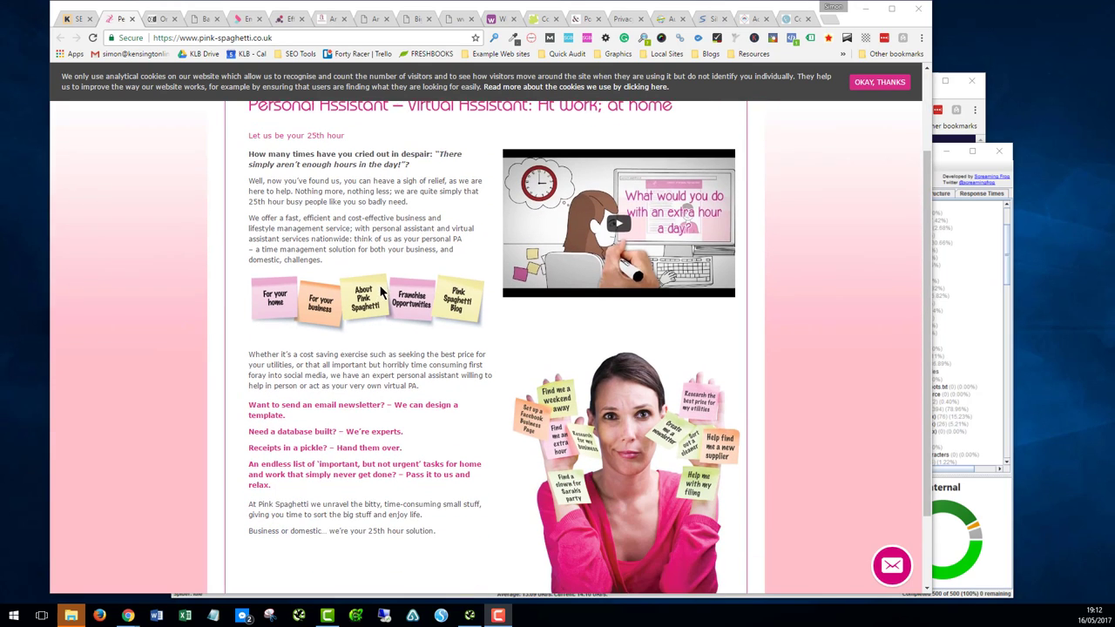
scroll(350, 336, down, 1)
scroll(351, 331, down, 1)
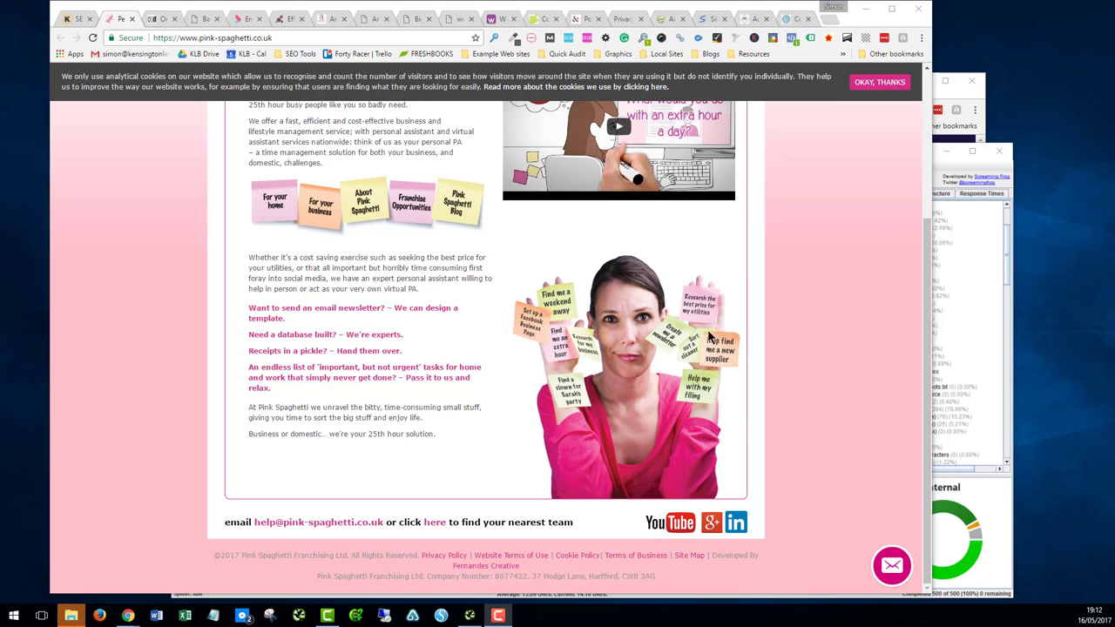
scroll(461, 328, up, 3)
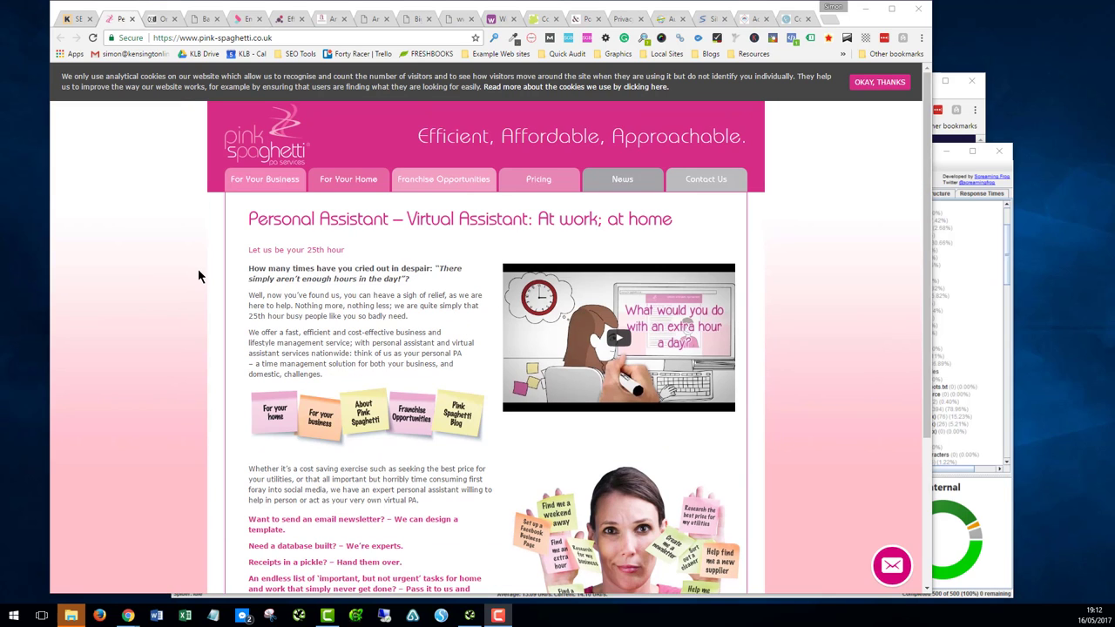
scroll(389, 283, down, 3)
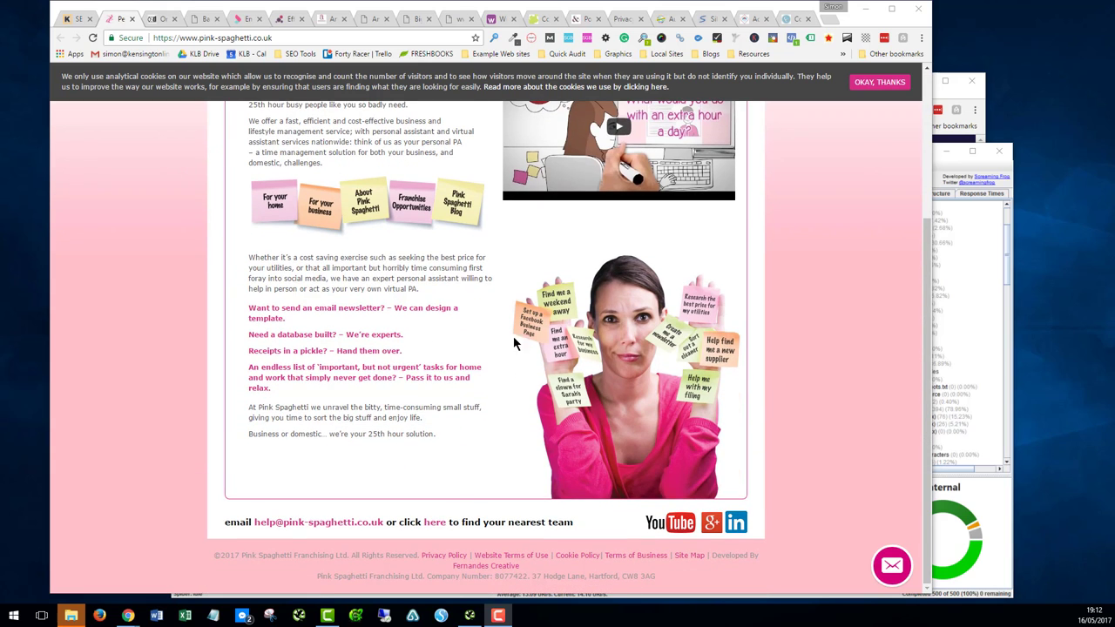
scroll(418, 350, up, 1)
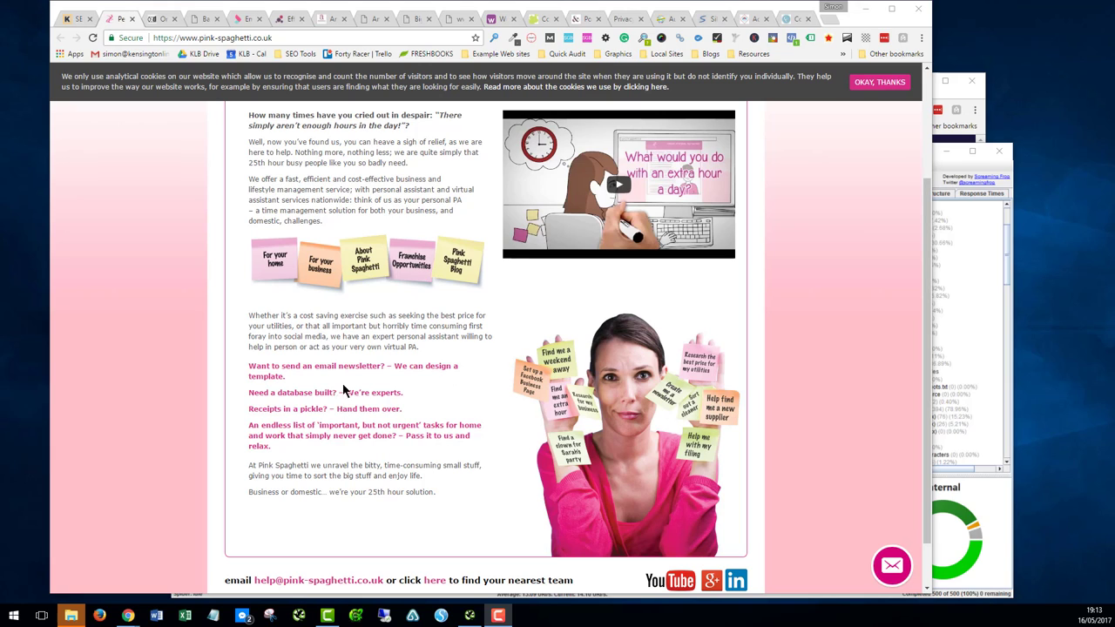
scroll(365, 296, up, 2)
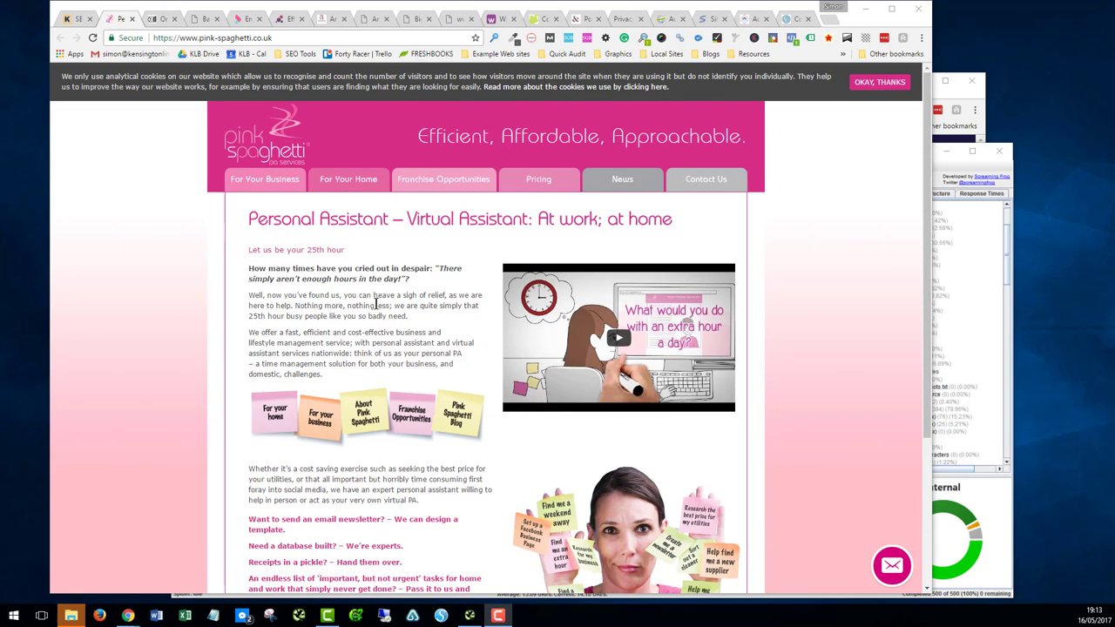
scroll(370, 300, down, 3)
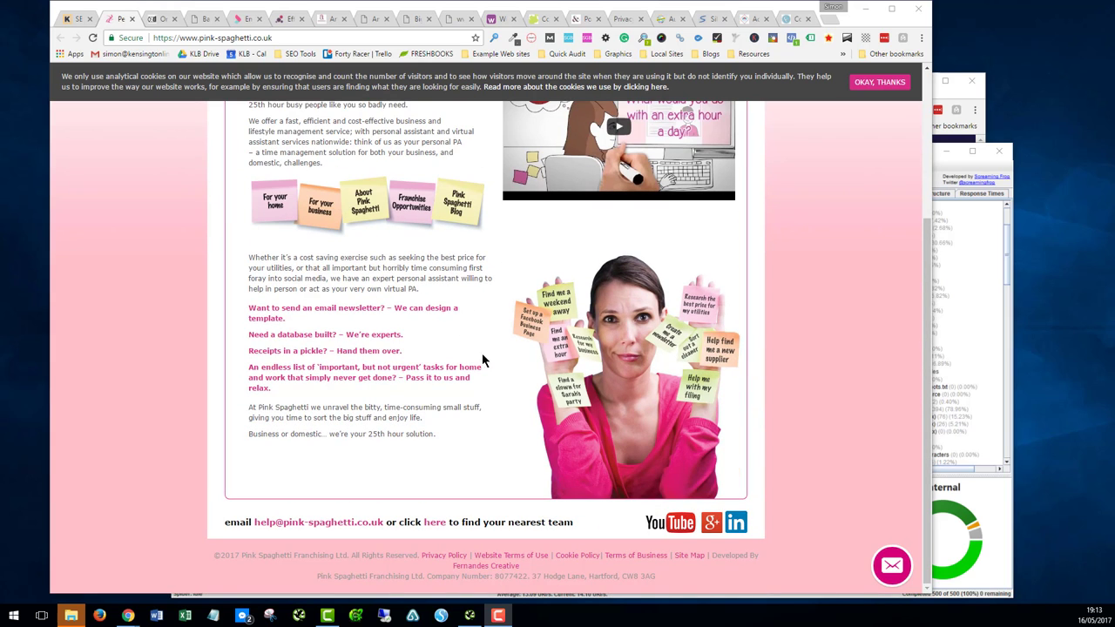
scroll(370, 261, up, 3)
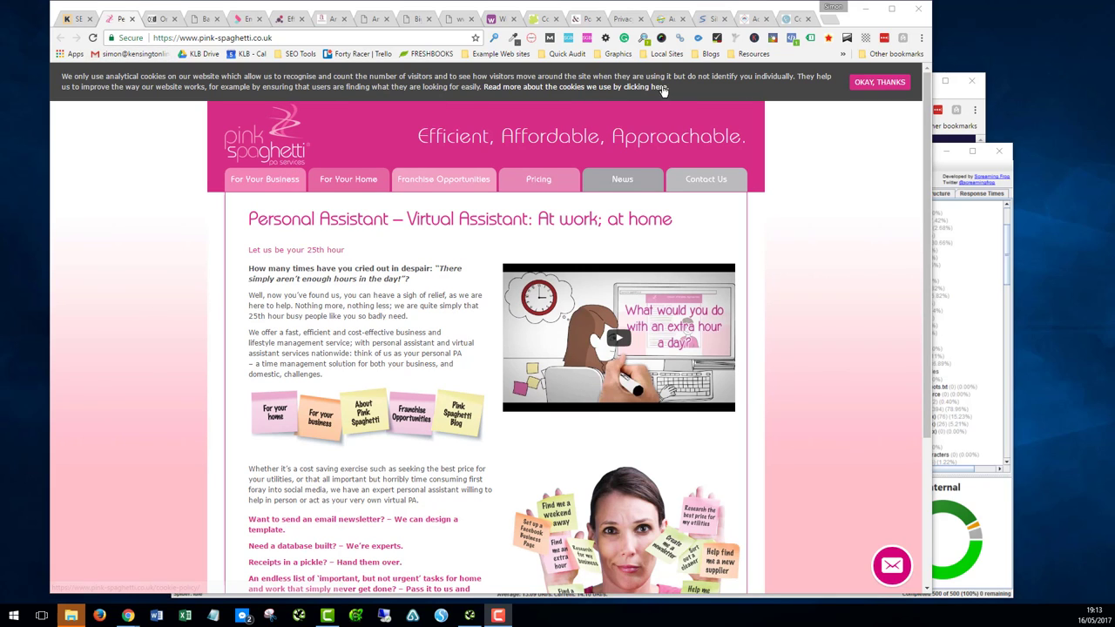
- Dismiss the analytical-cookies notice with OKAY, THANKS and scroll through the cleared homepage
click(858, 87)
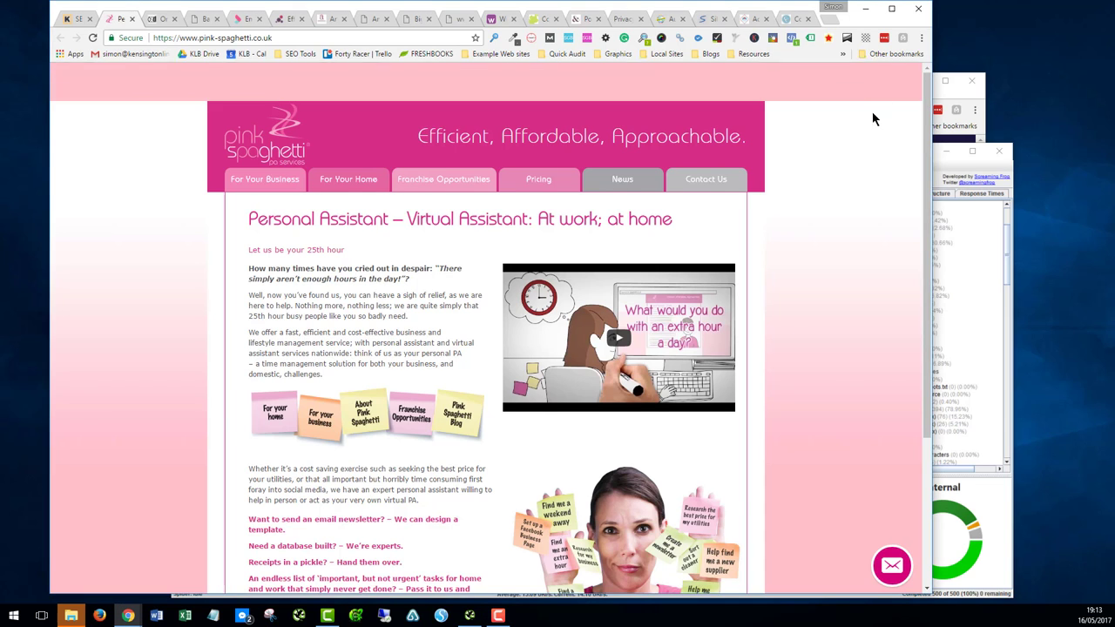
scroll(818, 192, down, 2)
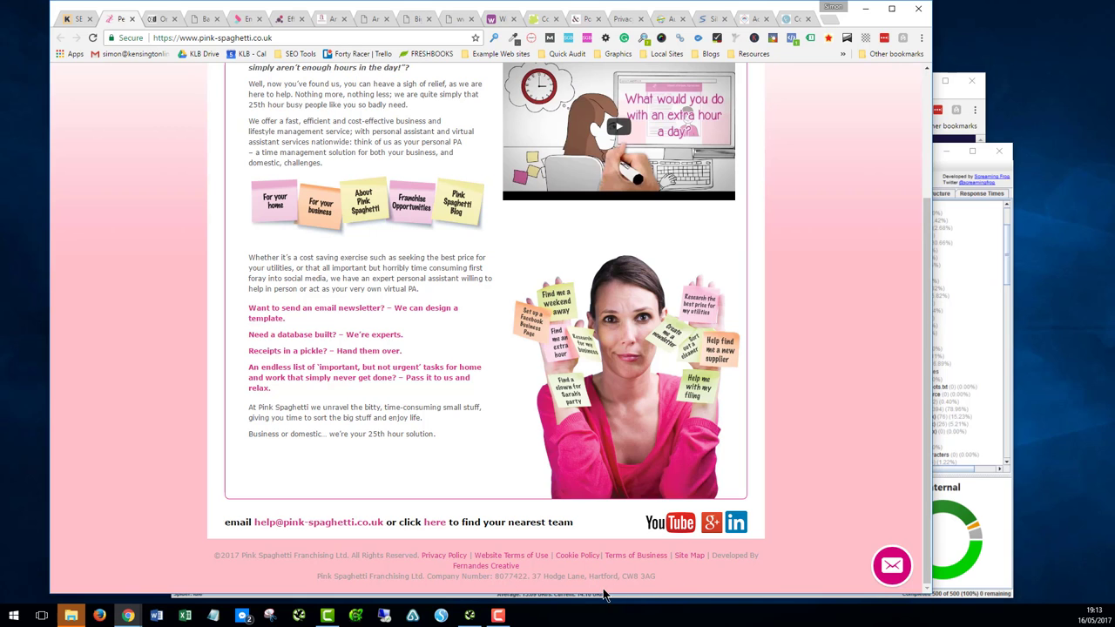
scroll(566, 514, up, 2)
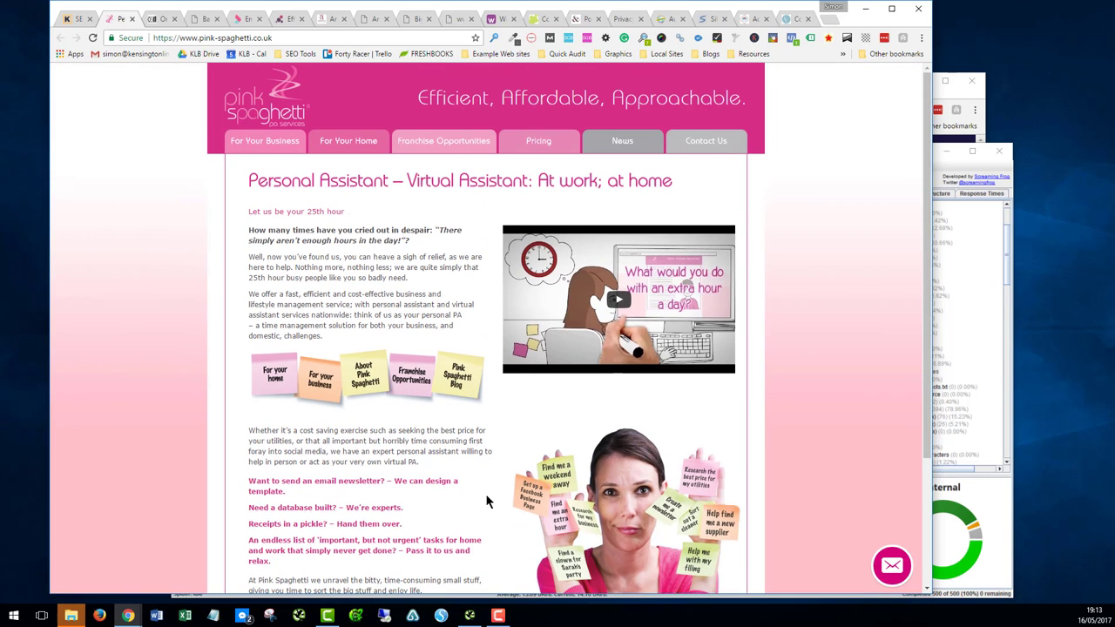
scroll(669, 431, down, 2)
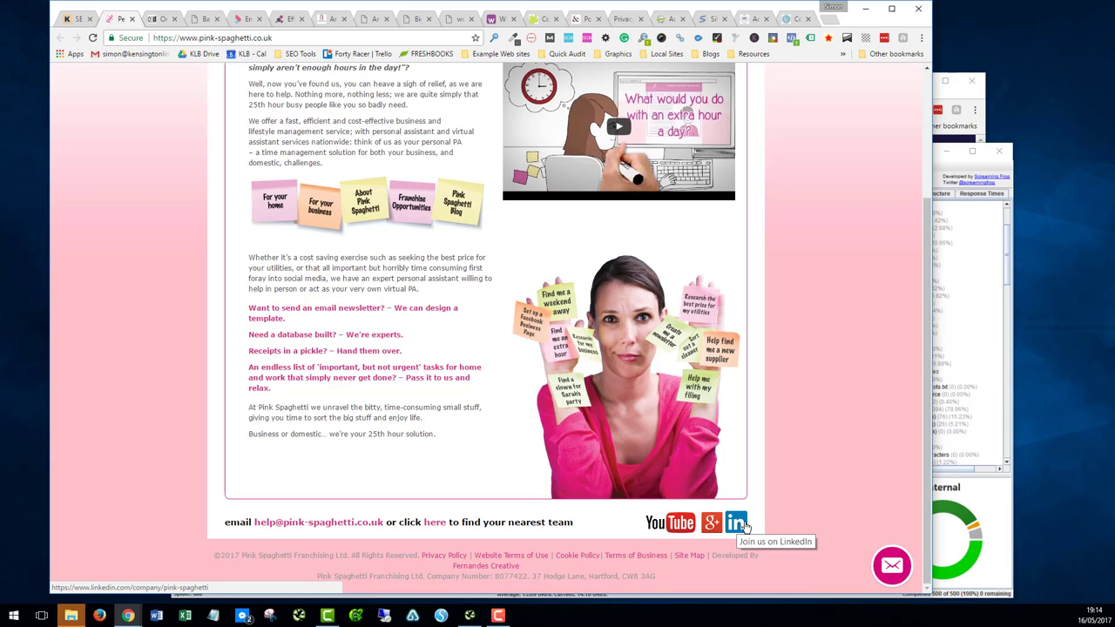
scroll(370, 366, up, 2)
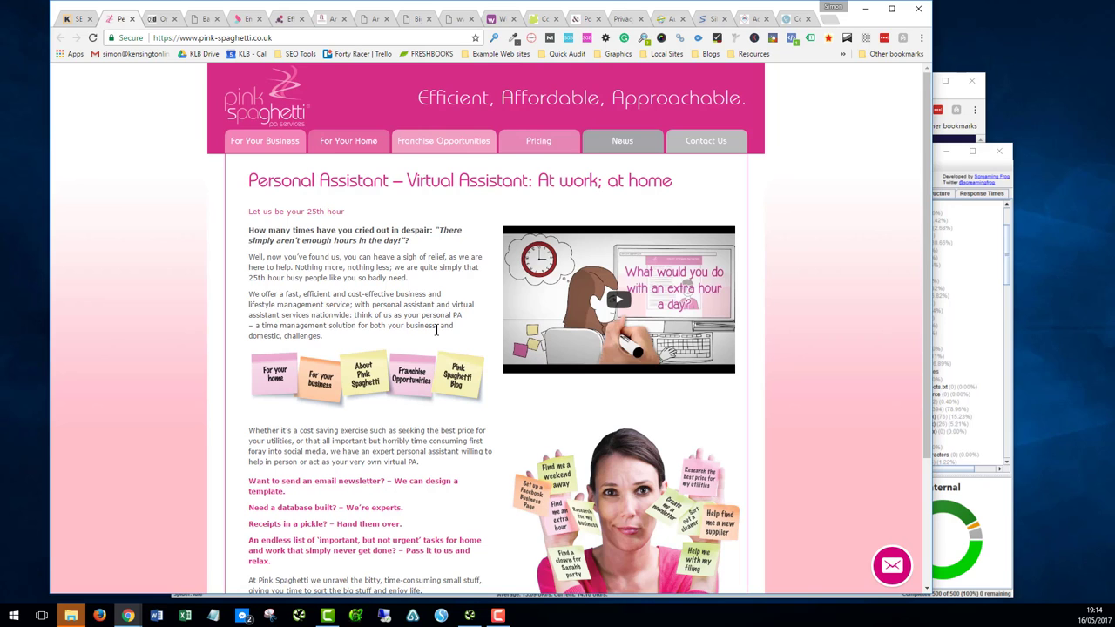
scroll(436, 335, down, 3)
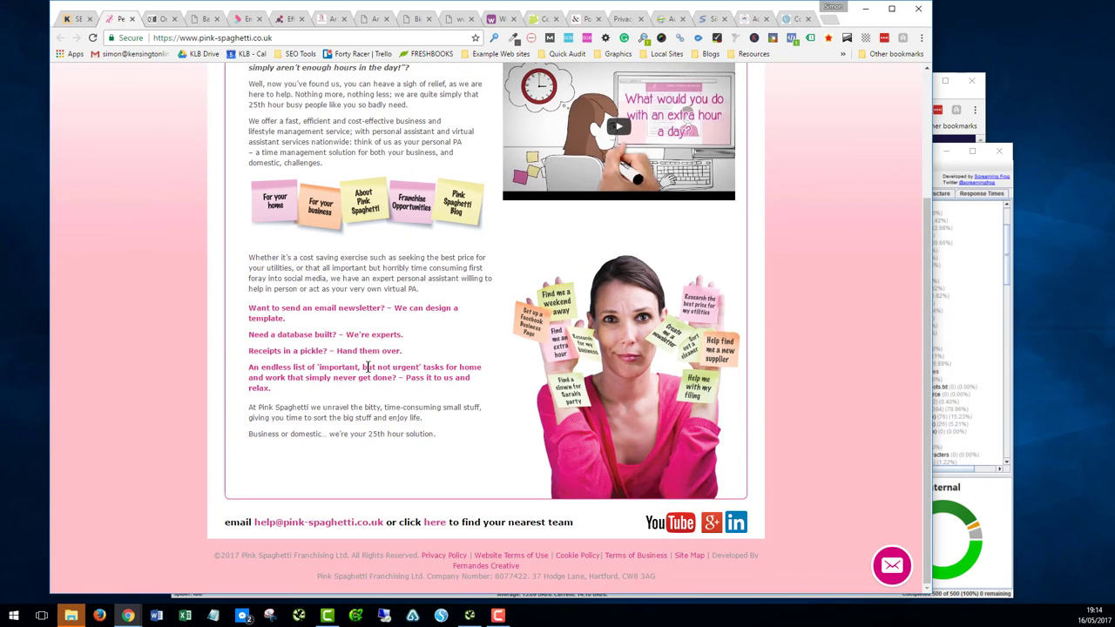
scroll(392, 311, up, 3)
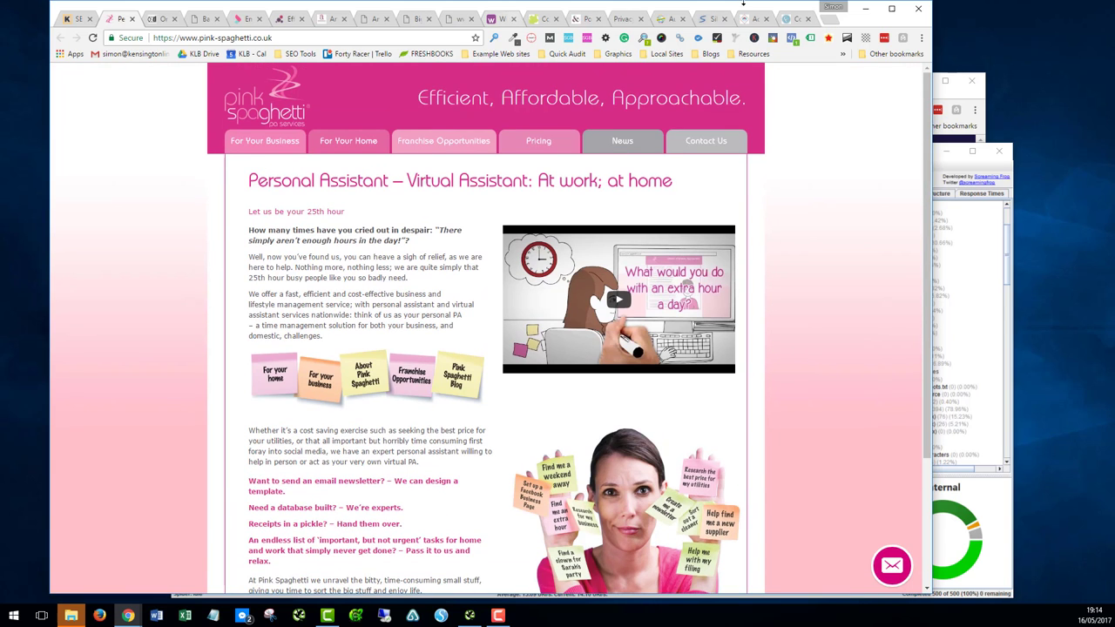
- Bring the WebPageTest window forward, then review PageSpeed's Poor 36/100 mobile score and optimizations
click(962, 98)
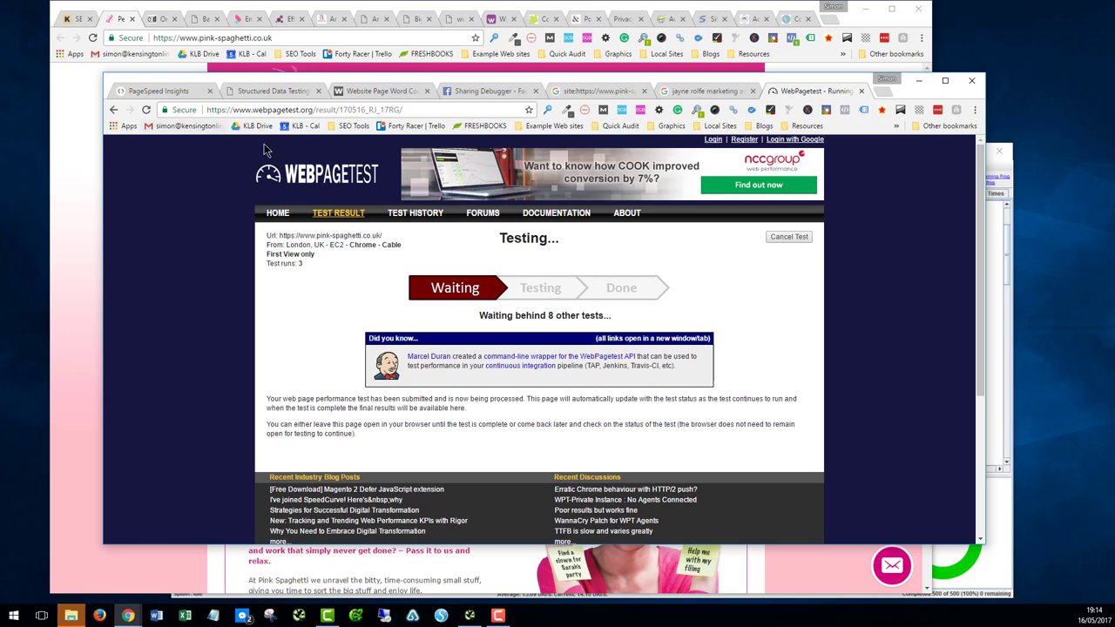
click(151, 91)
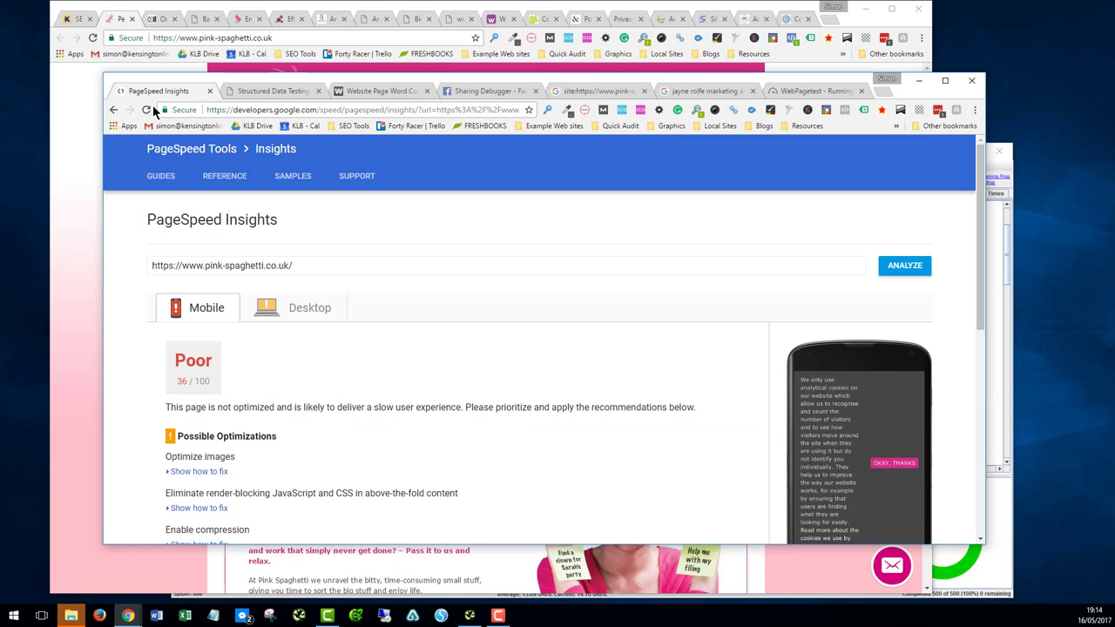
scroll(447, 299, down, 3)
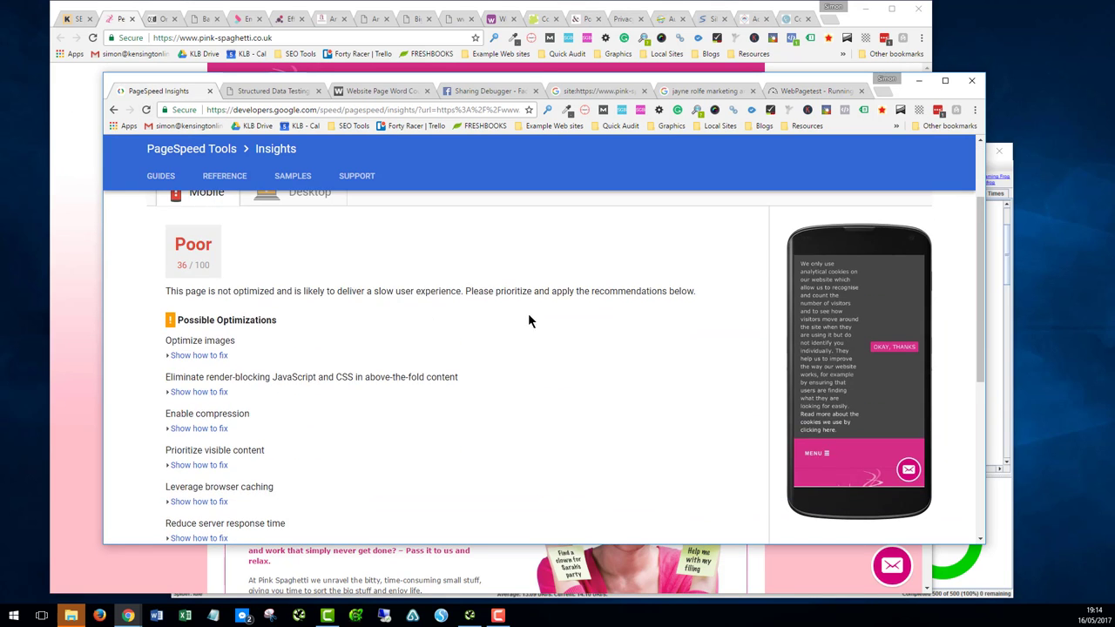
scroll(525, 313, up, 3)
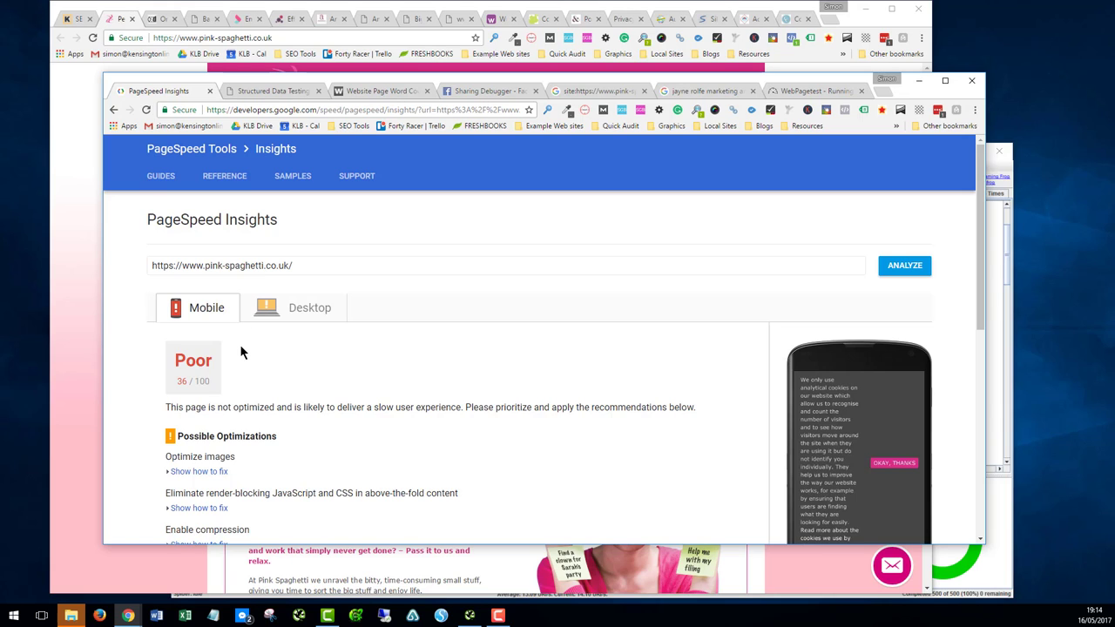
scroll(269, 357, down, 2)
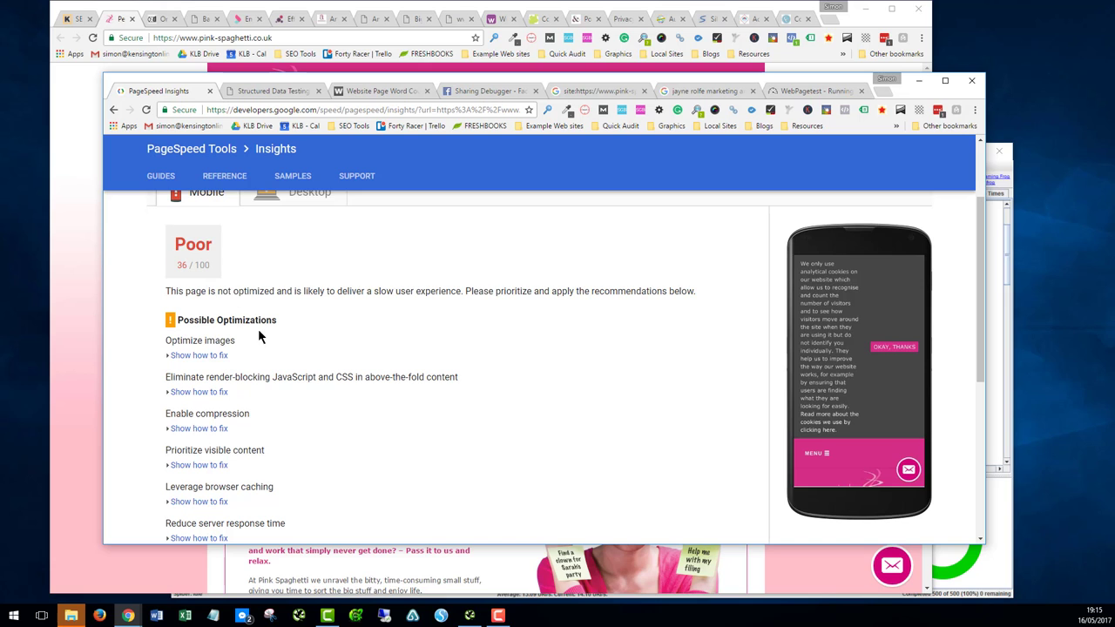
scroll(253, 335, down, 3)
scroll(321, 330, up, 5)
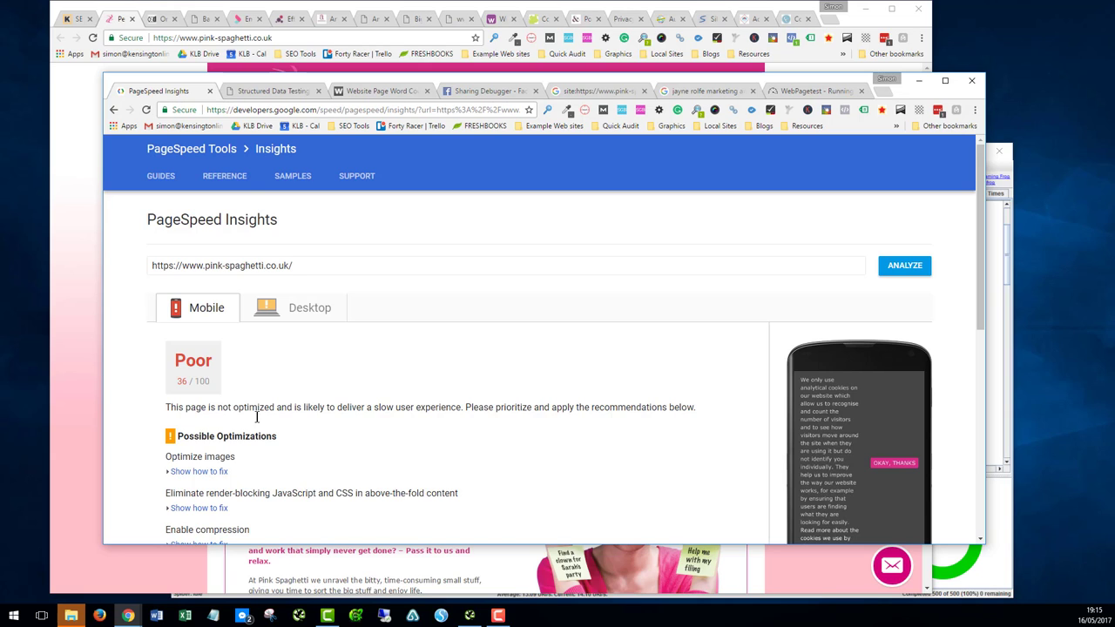
scroll(558, 384, down, 2)
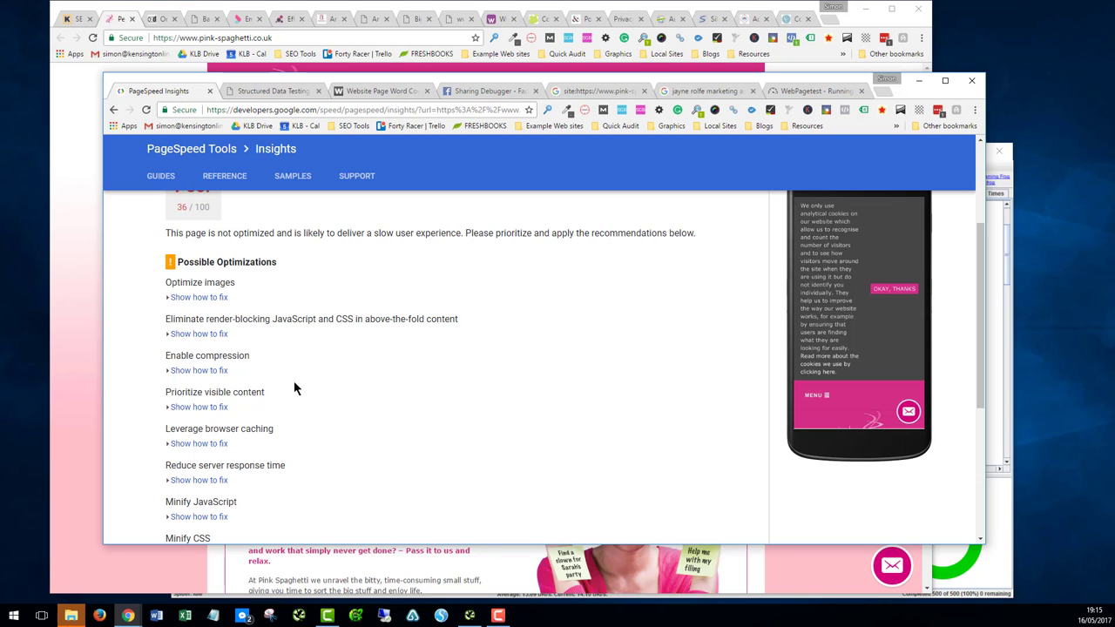
scroll(310, 390, up, 3)
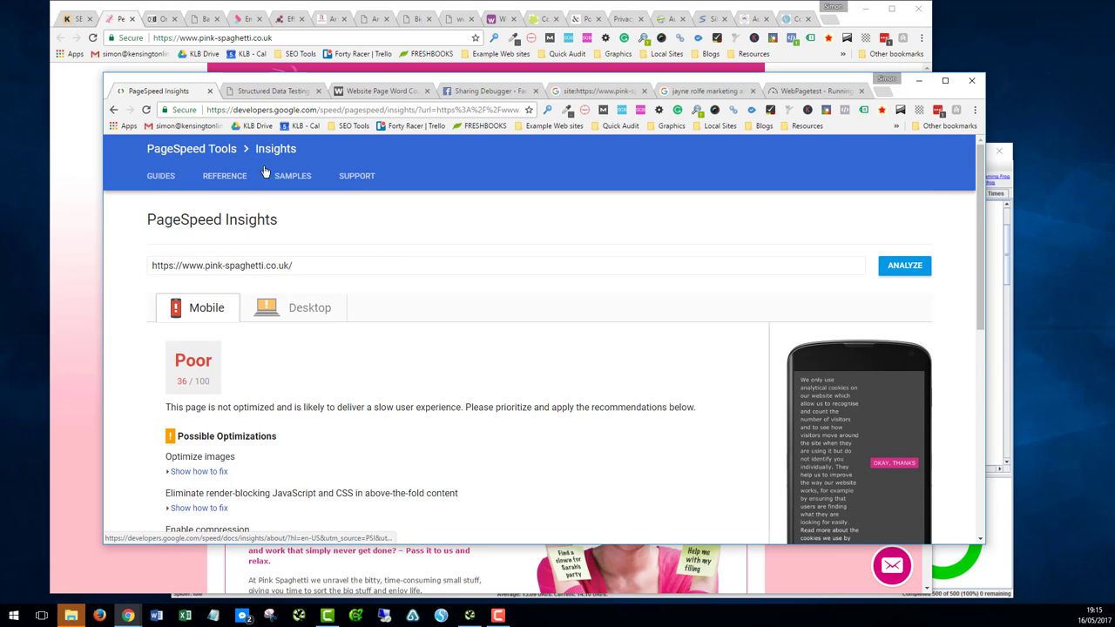
- Return to the Pink Spaghetti site and show SpyBar's genesis theme, uk-cookie-consent, jetpack and Google Analytics
click(78, 87)
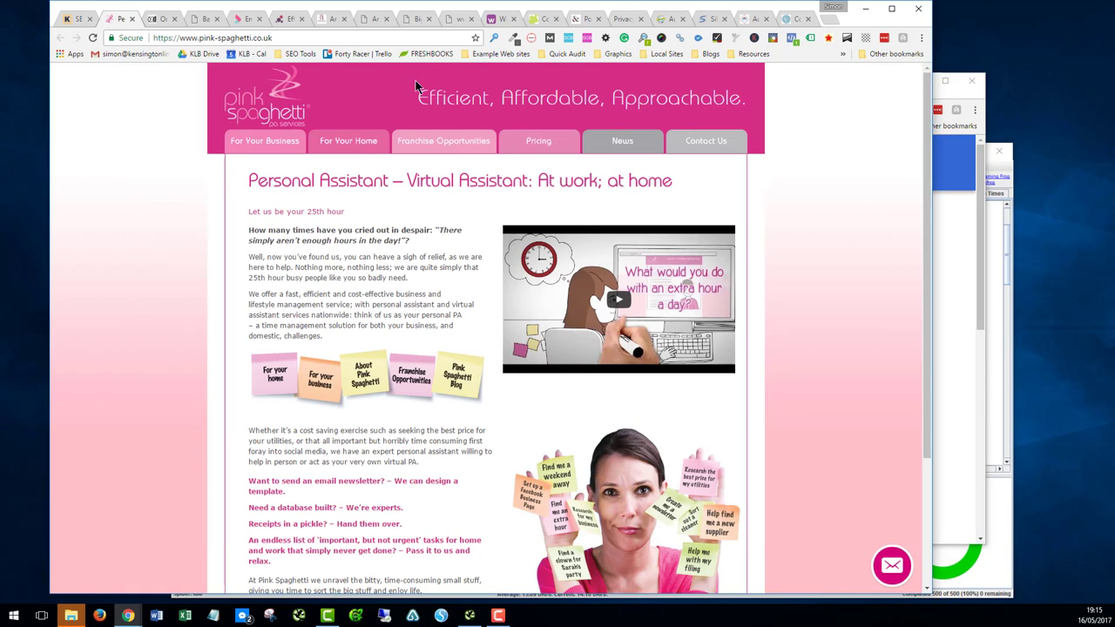
click(493, 38)
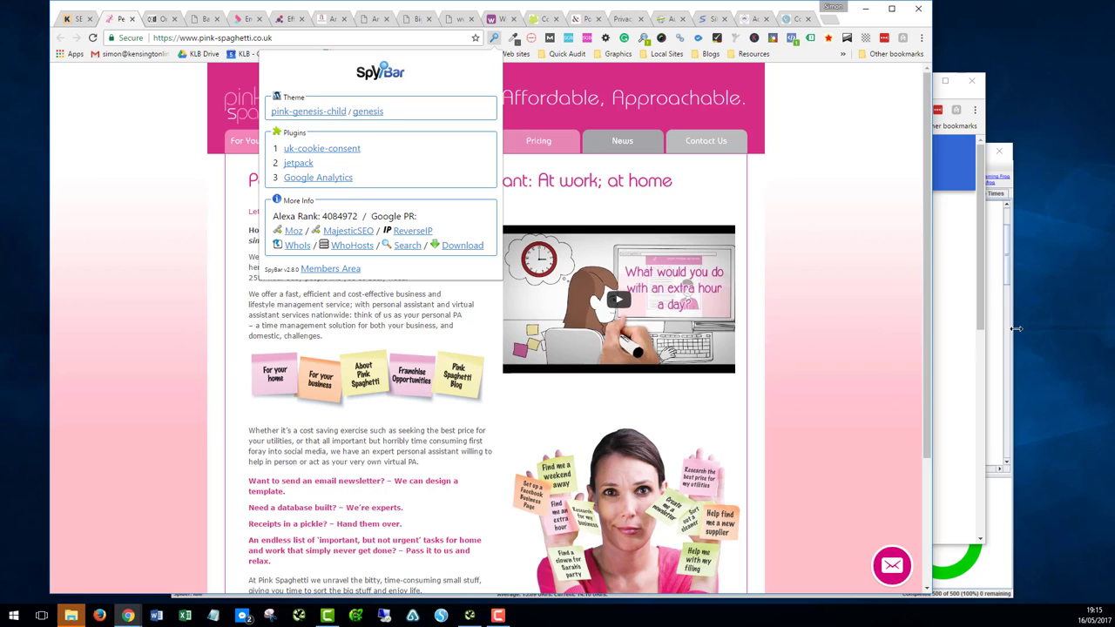
- Check the Needs Work 73/100 desktop PageSpeed score and its optimizations, then switch to WebPageTest
click(952, 312)
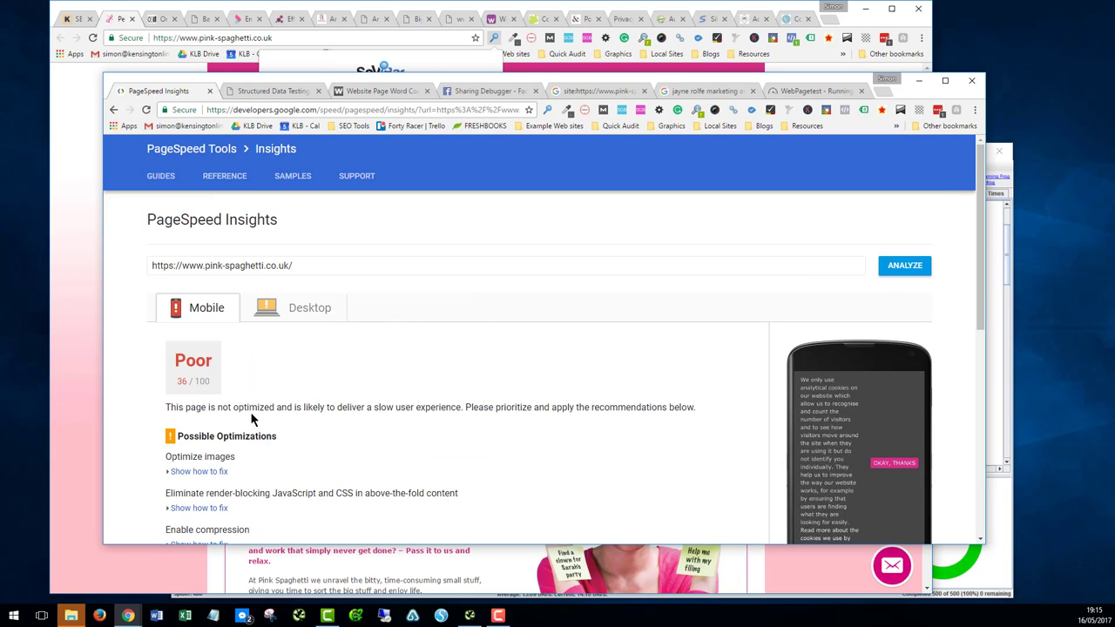
click(280, 307)
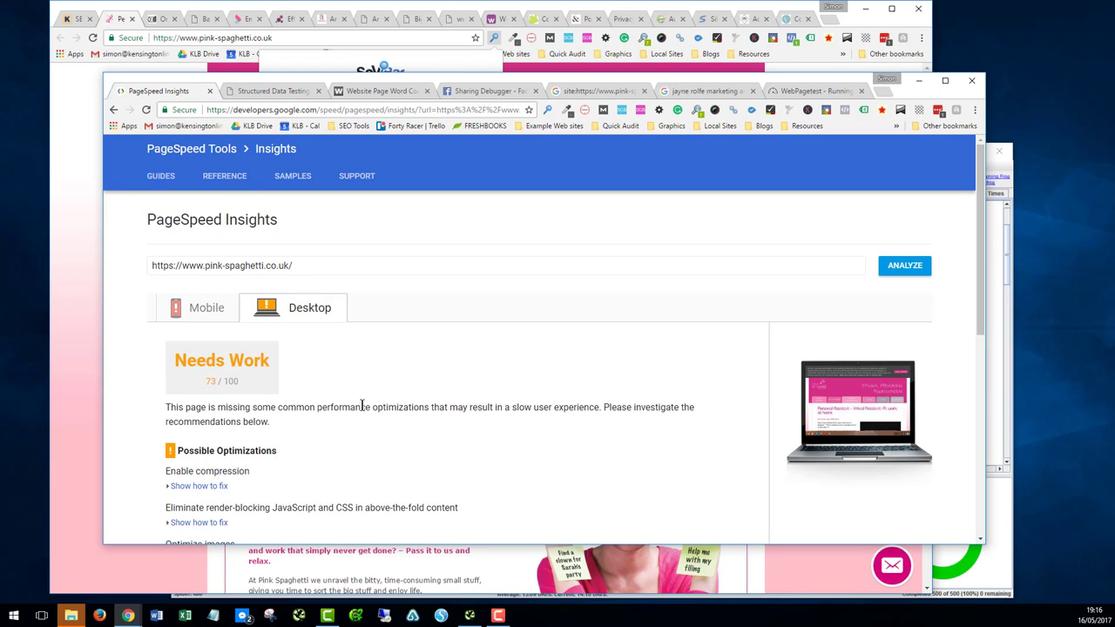
scroll(362, 406, down, 2)
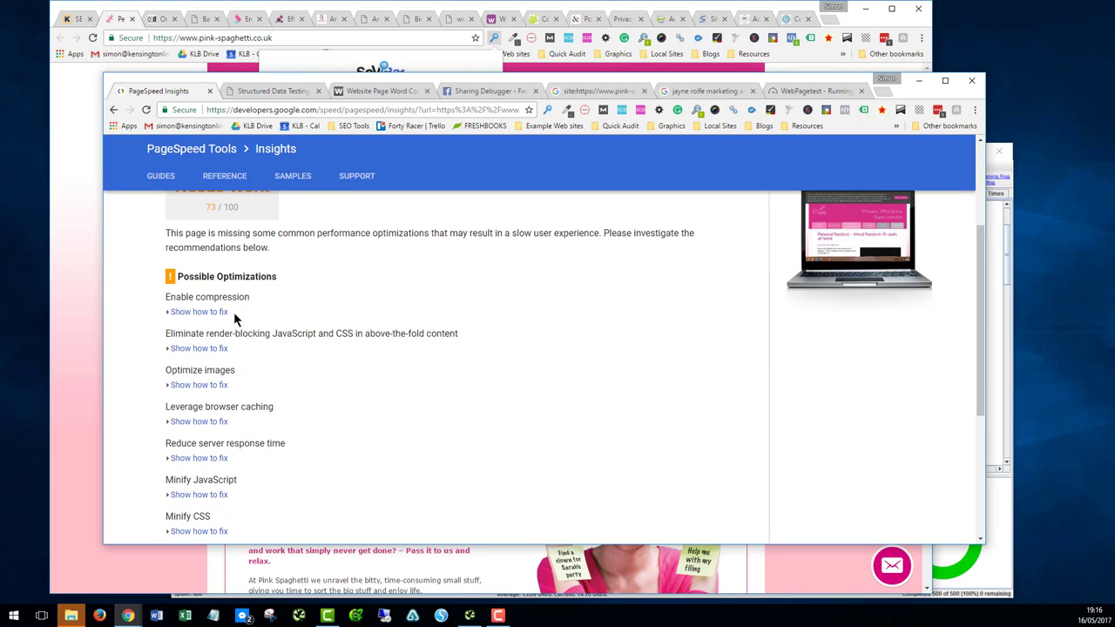
scroll(272, 387, up, 2)
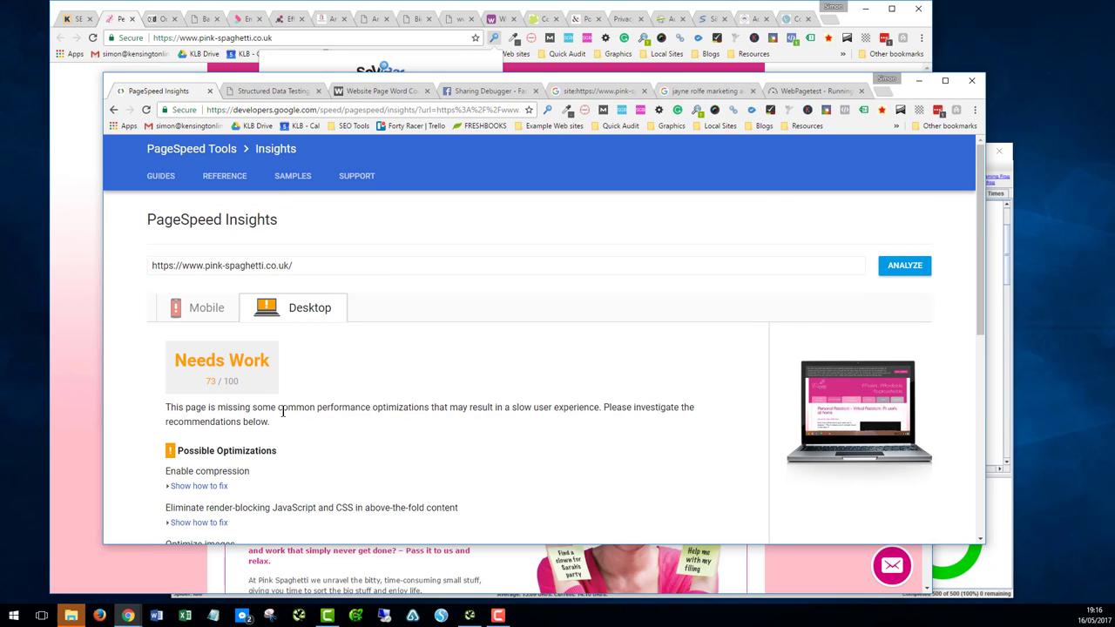
click(803, 91)
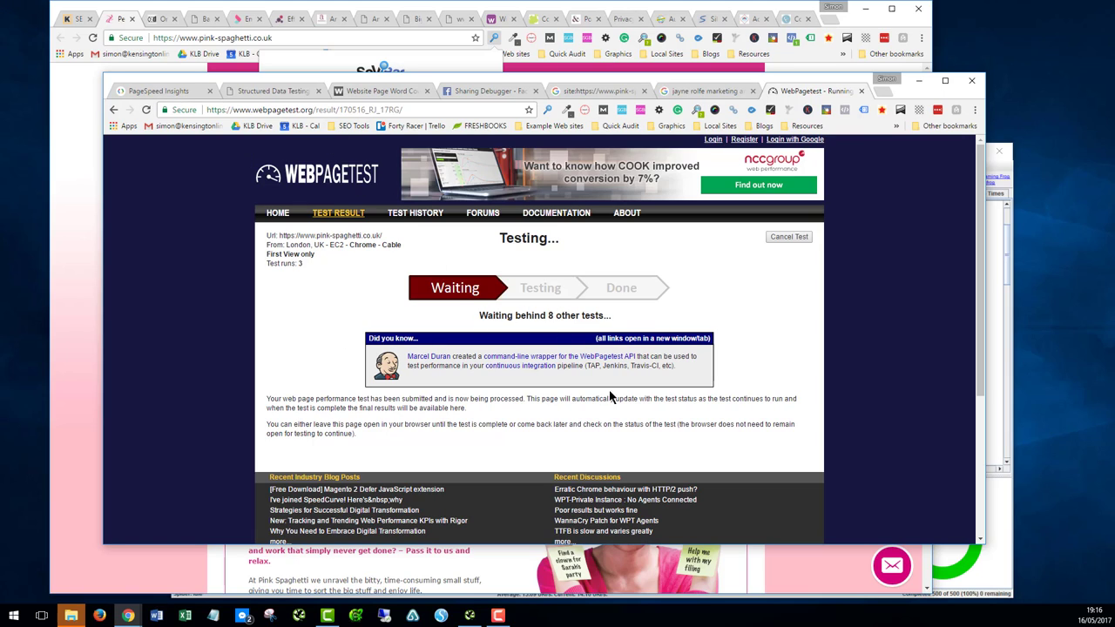
- Switch to the Structured Data Testing Tool results showing 5 items, 0 errors, 0 warnings
click(264, 87)
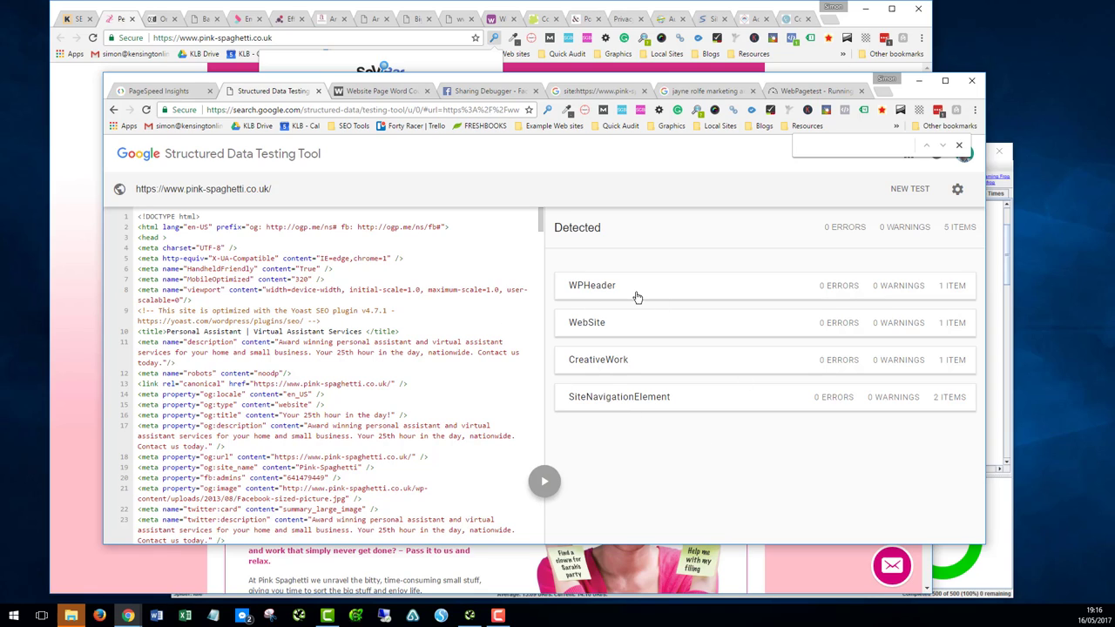
- Inspect the WebSite markup, then the CreativeWork item and its text property, both error-free
click(606, 328)
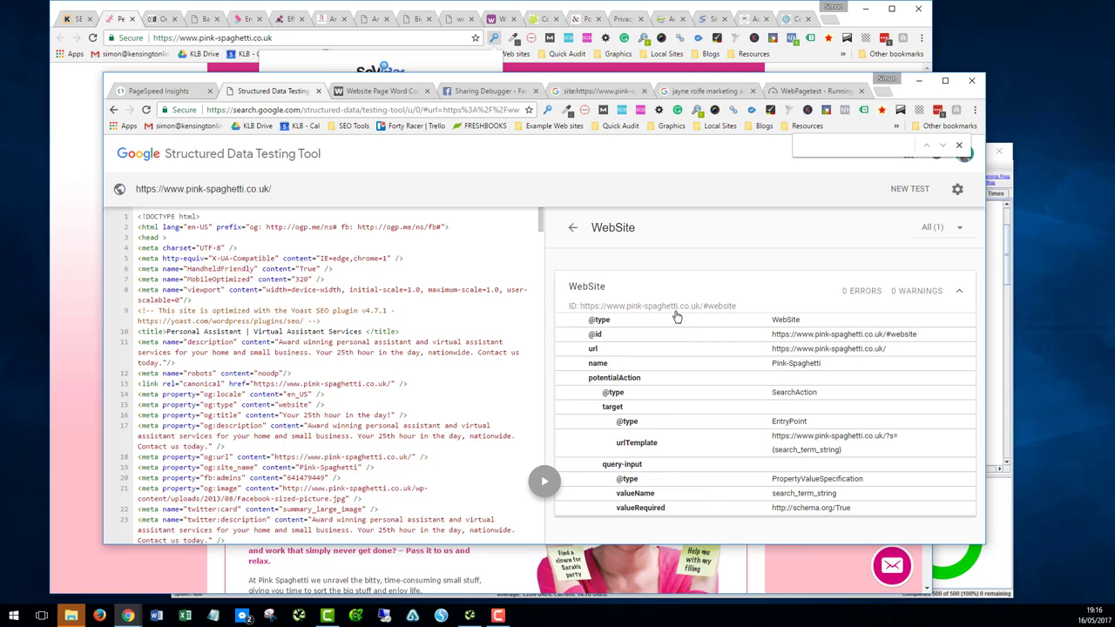
click(568, 228)
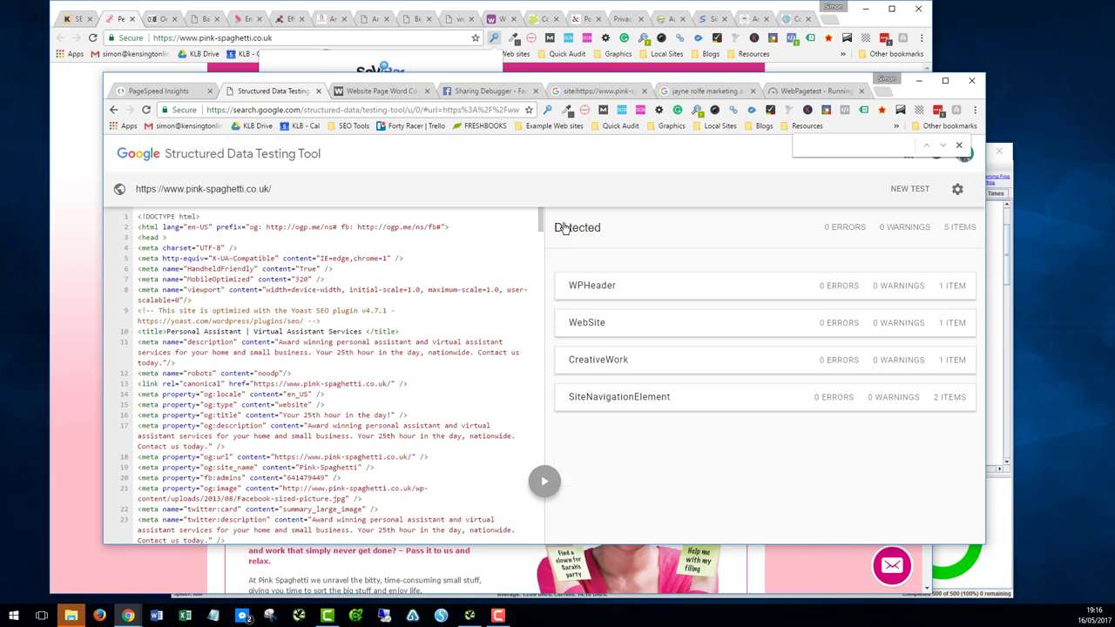
click(648, 364)
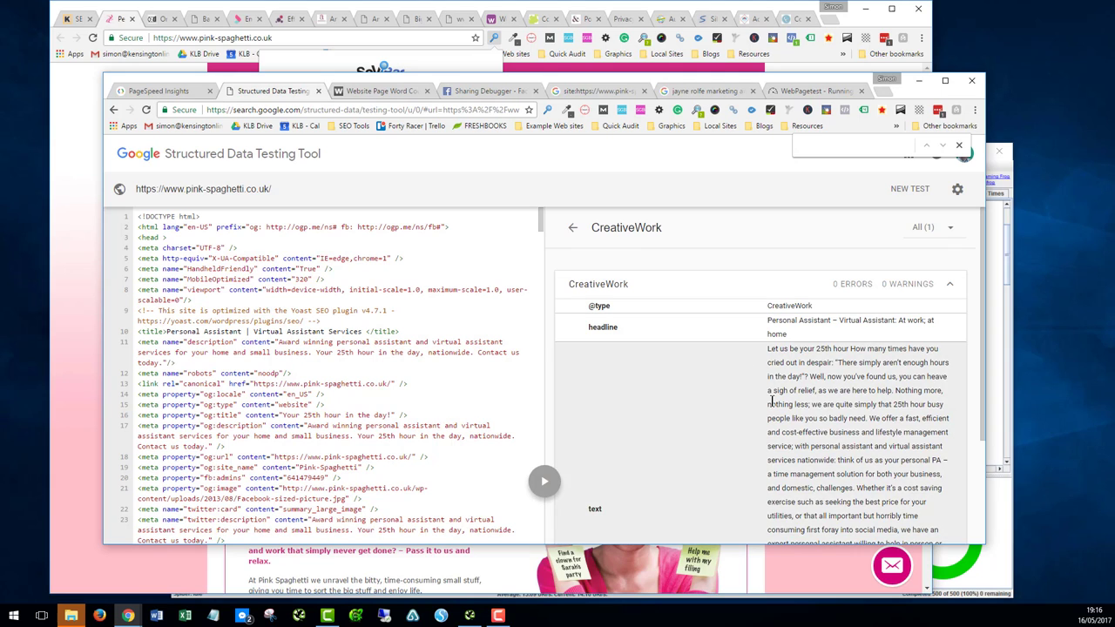
scroll(862, 423, down, 3)
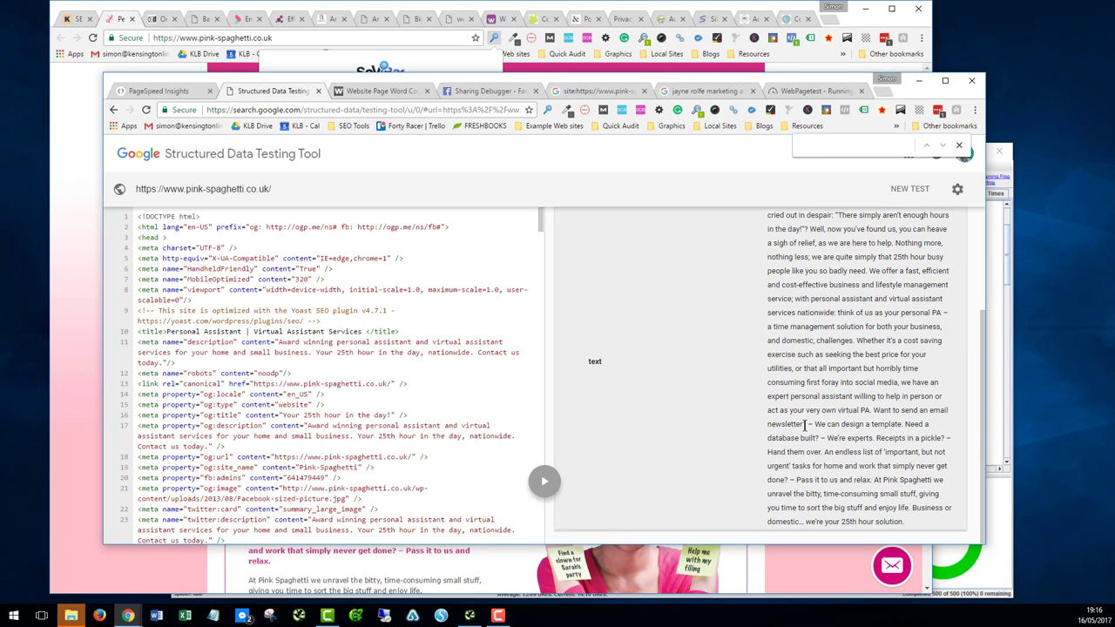
scroll(806, 424, up, 3)
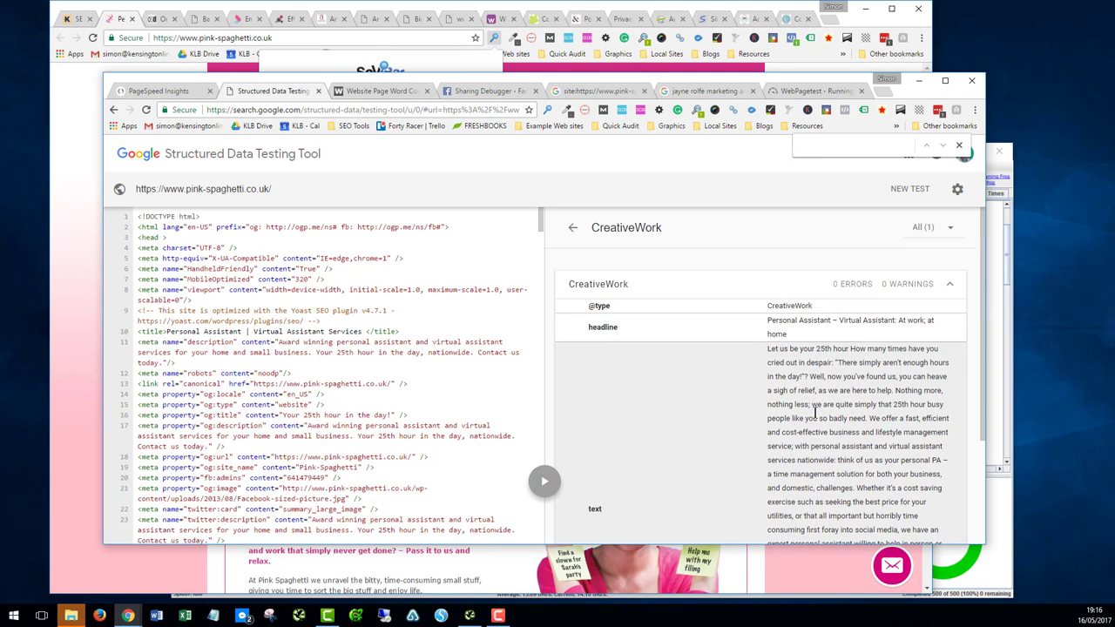
- Return to the five detected items, scan the home page source code, then open the word count results
click(575, 228)
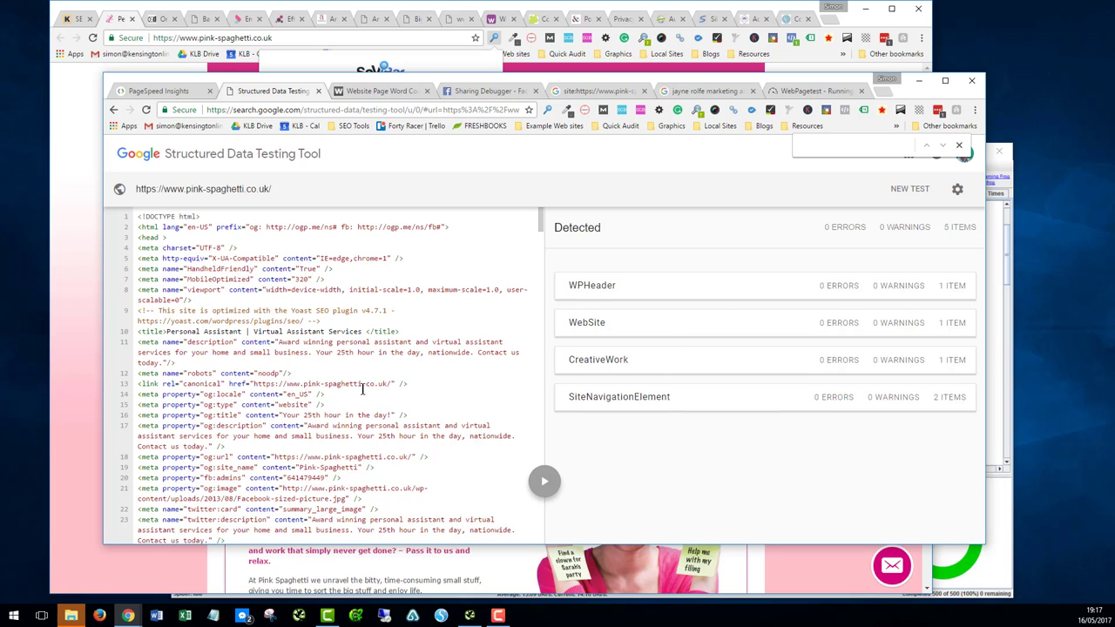
scroll(374, 417, down, 2)
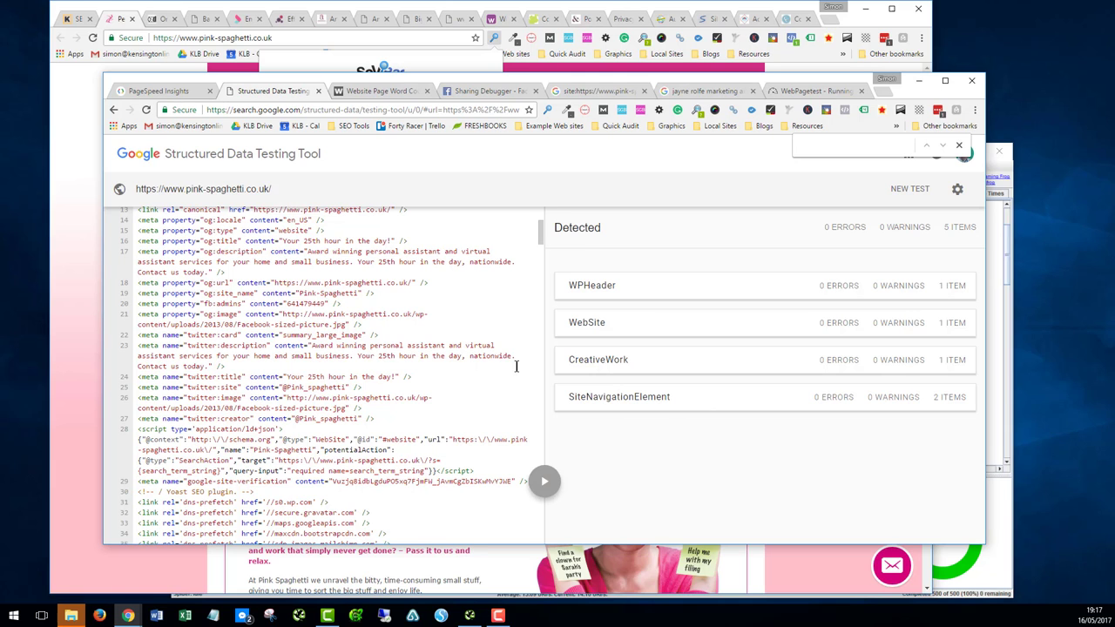
scroll(515, 366, up, 2)
click(366, 91)
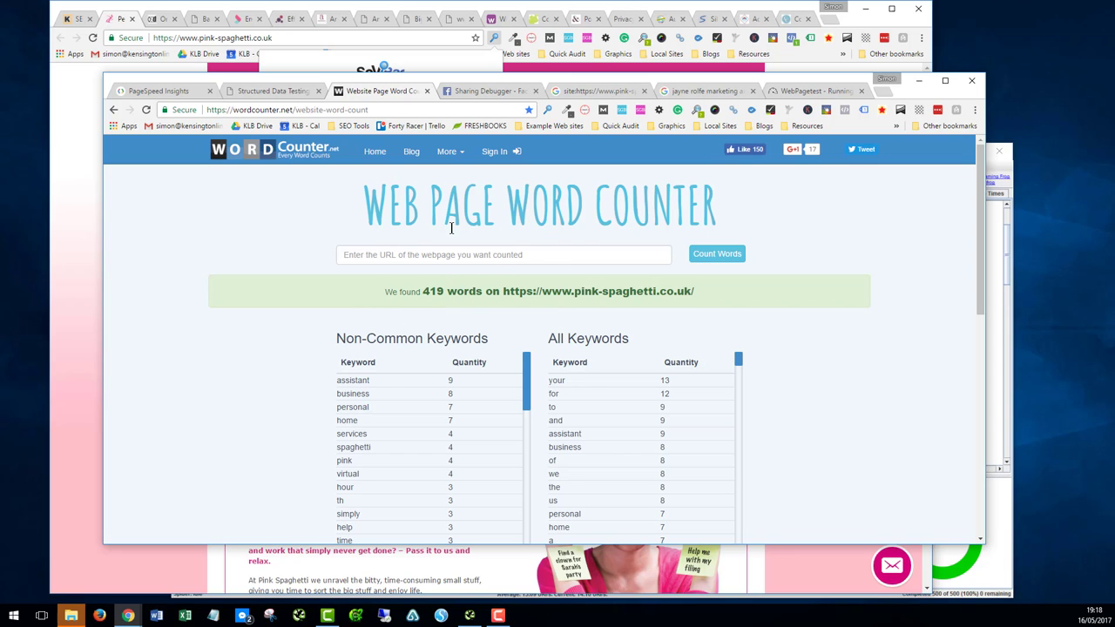
- Open the Facebook Sharing Debugger check for pink-spaghetti.co.uk
click(475, 89)
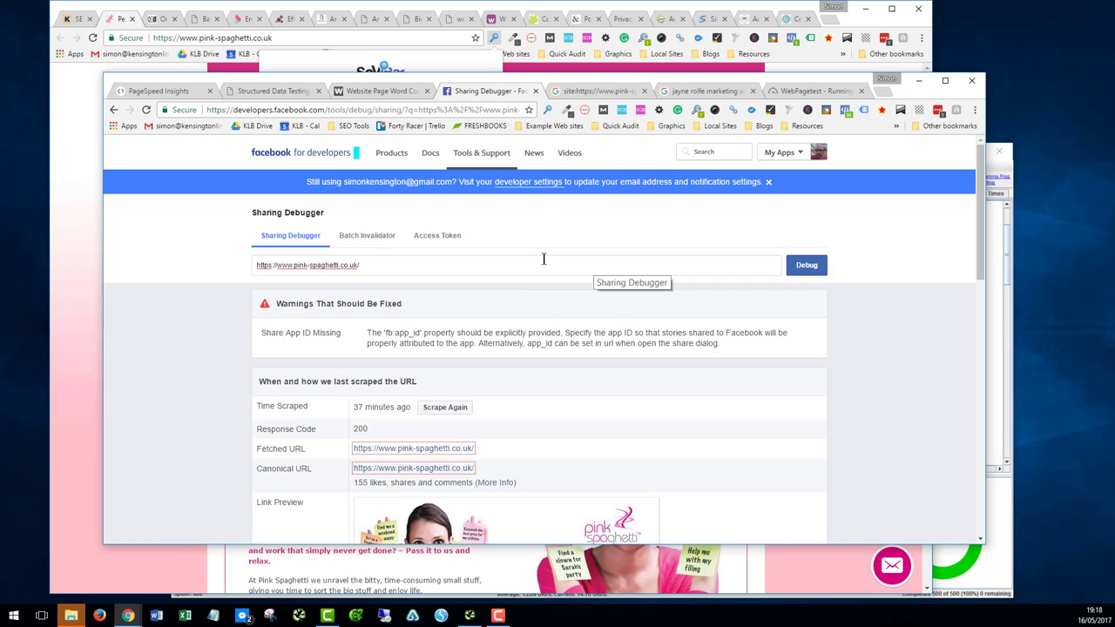
scroll(535, 259, down, 2)
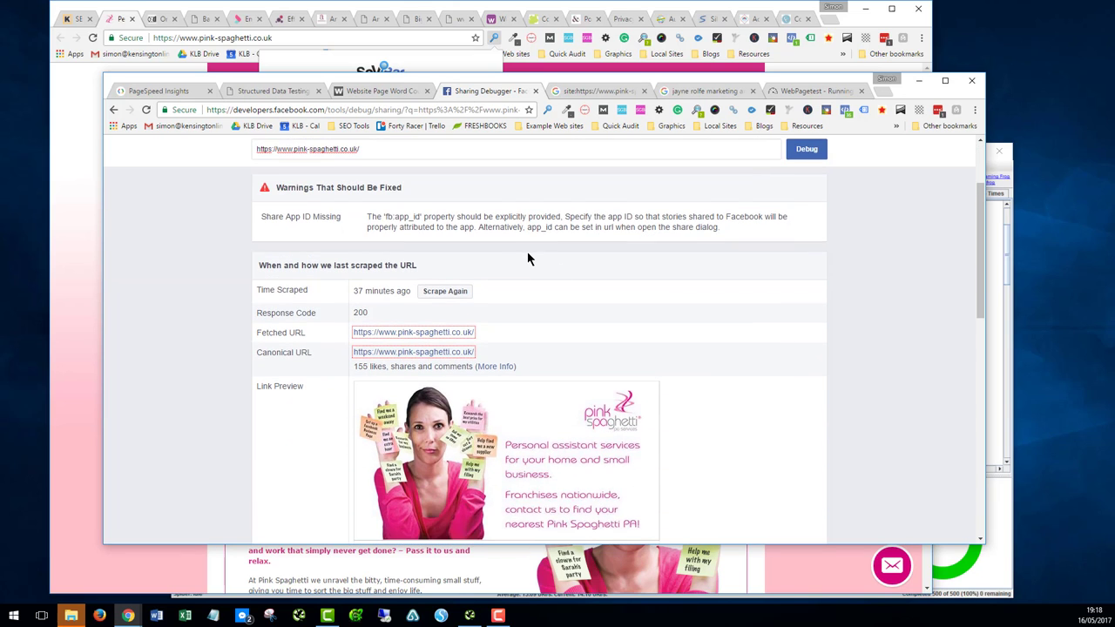
scroll(527, 257, down, 1)
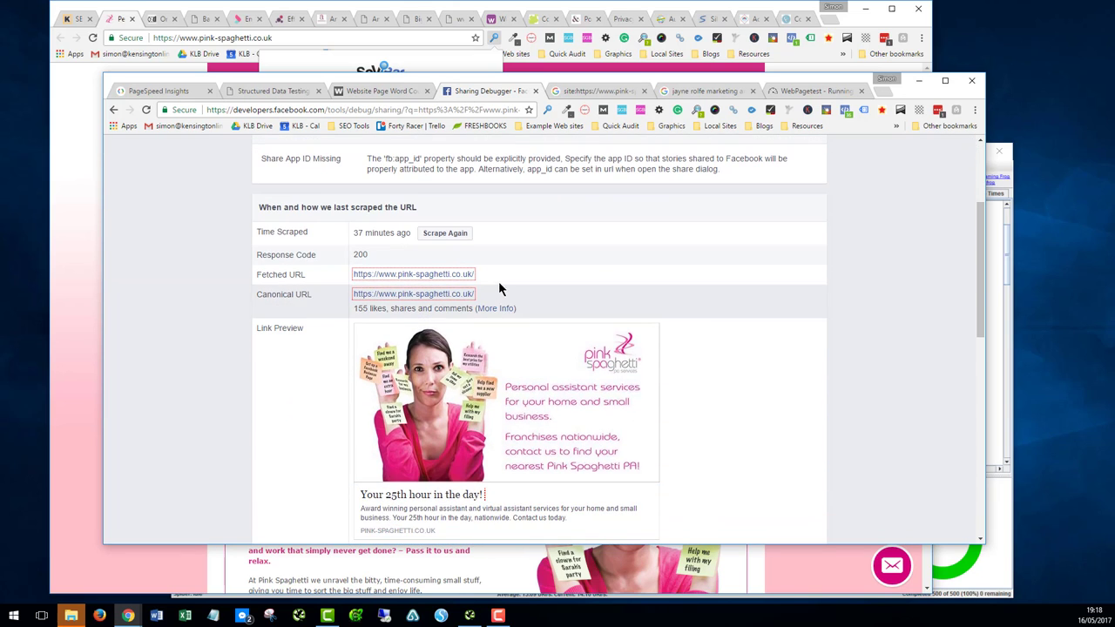
scroll(520, 265, up, 3)
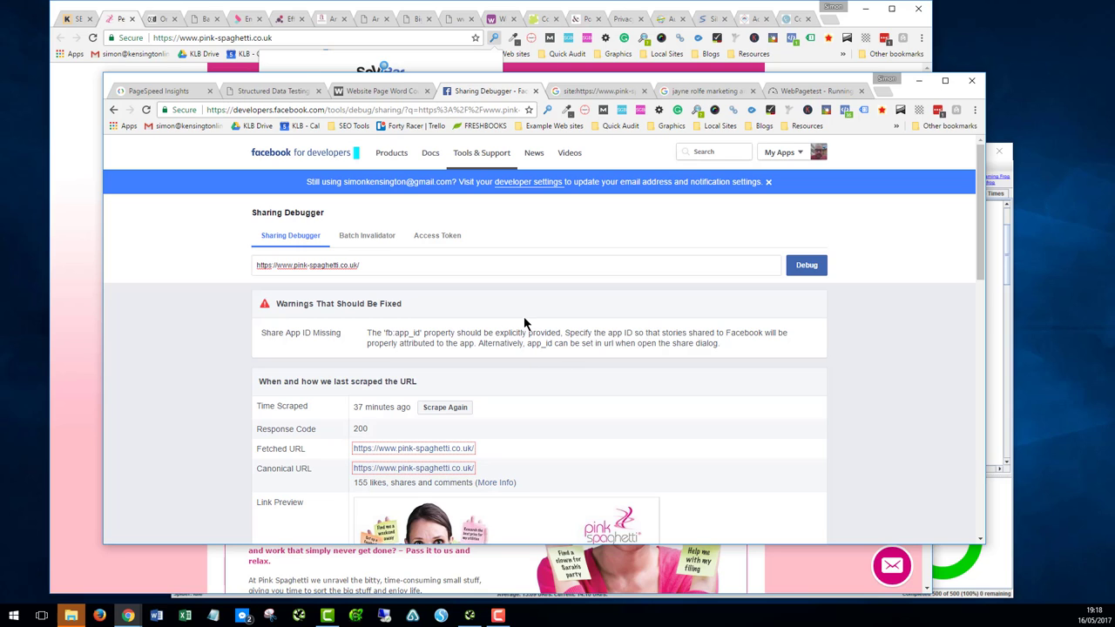
scroll(551, 332, down, 1)
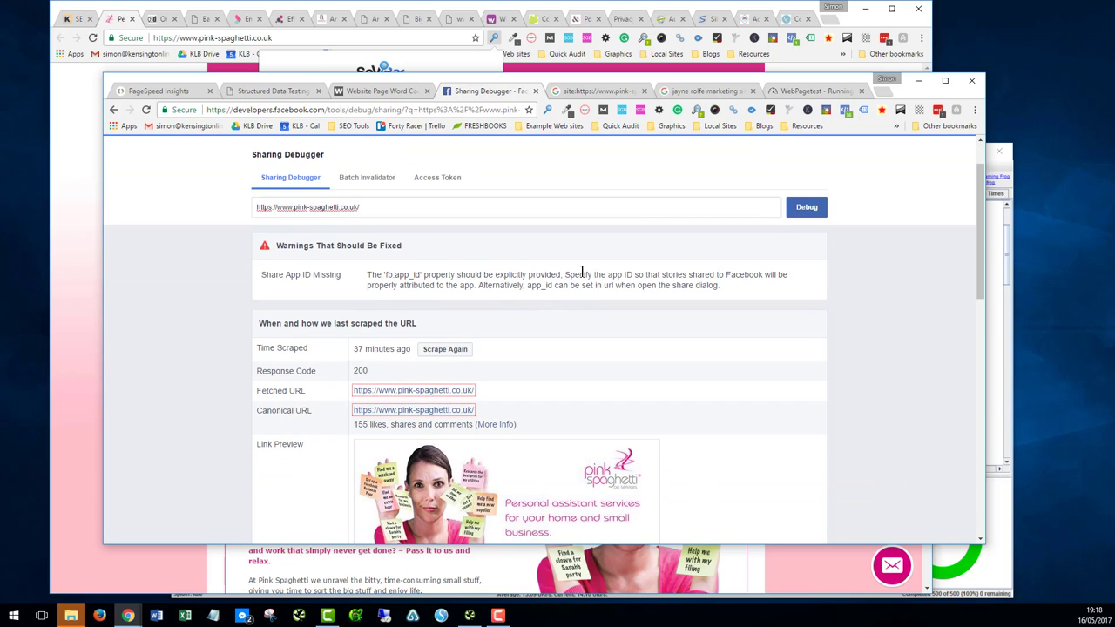
scroll(522, 248, down, 4)
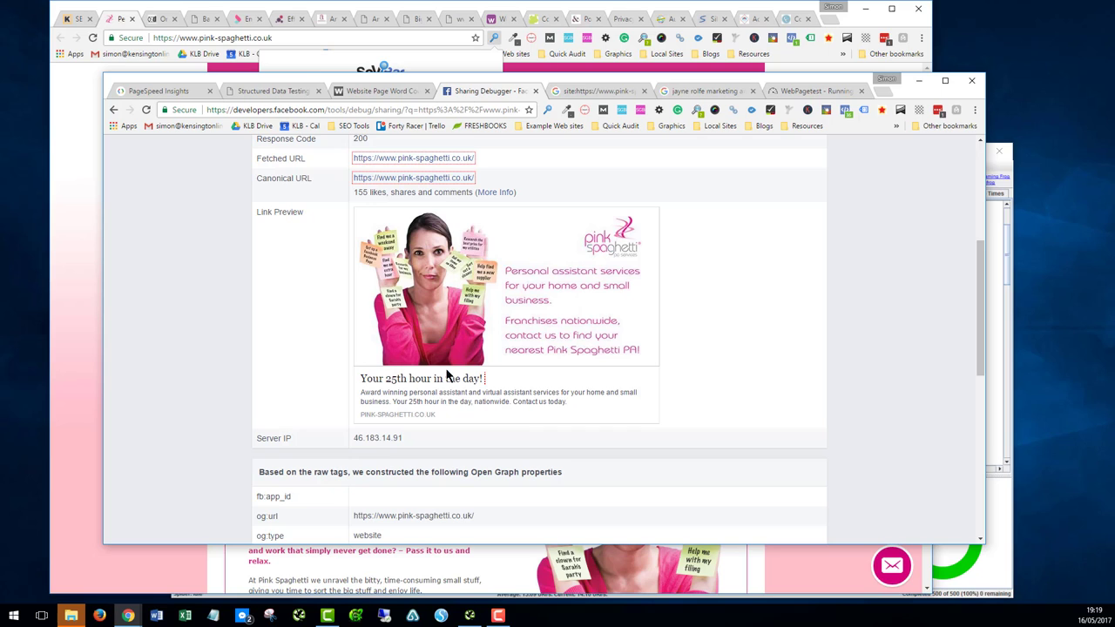
scroll(501, 419, up, 2)
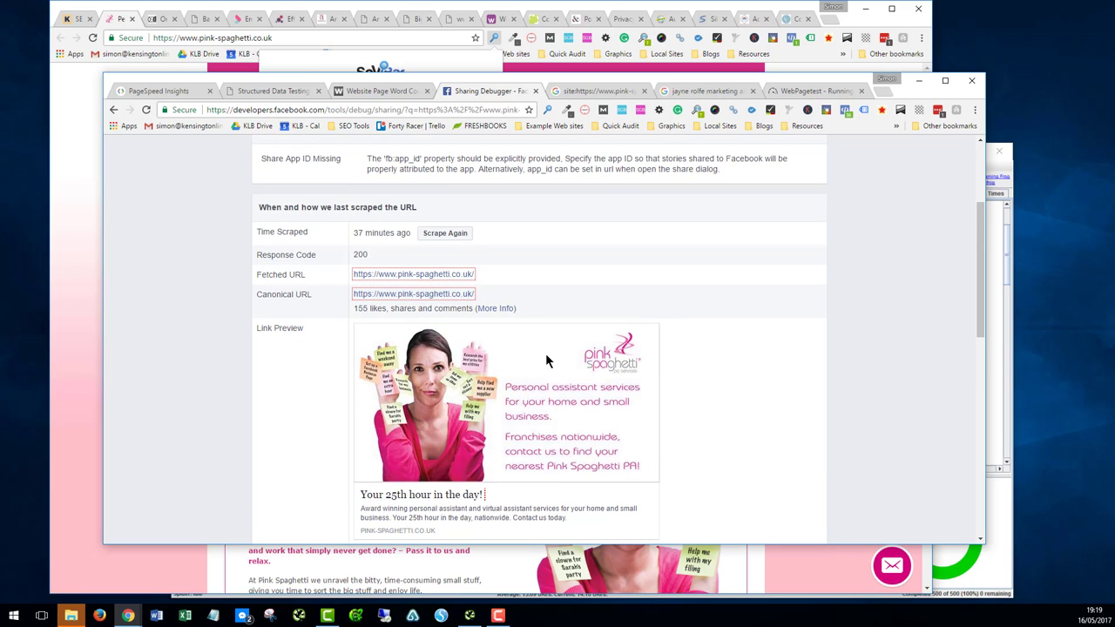
scroll(558, 364, down, 2)
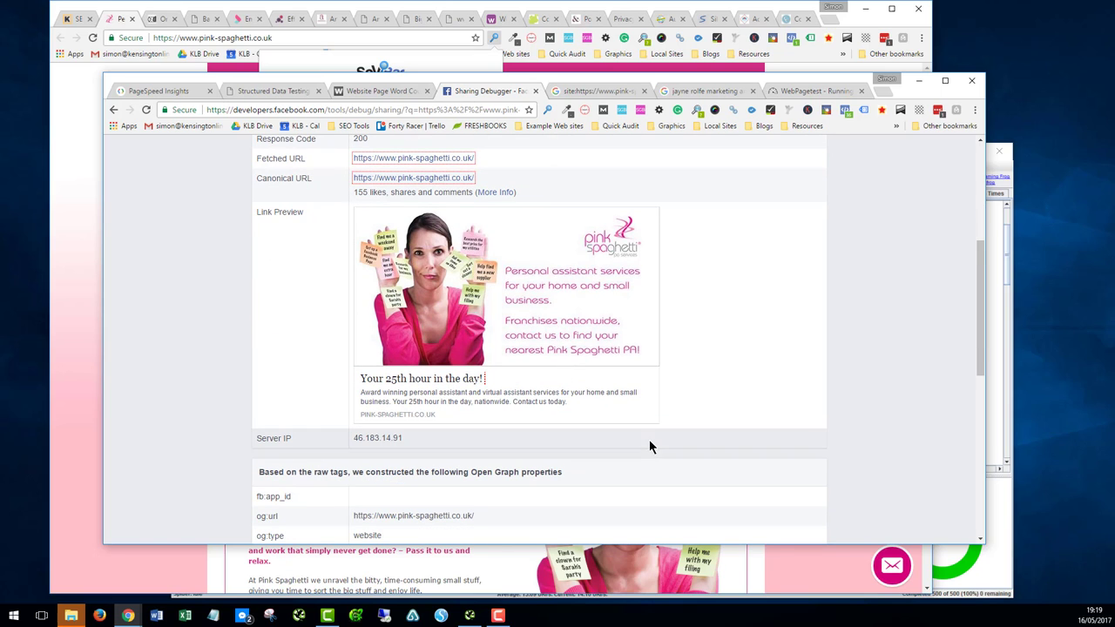
scroll(542, 321, down, 3)
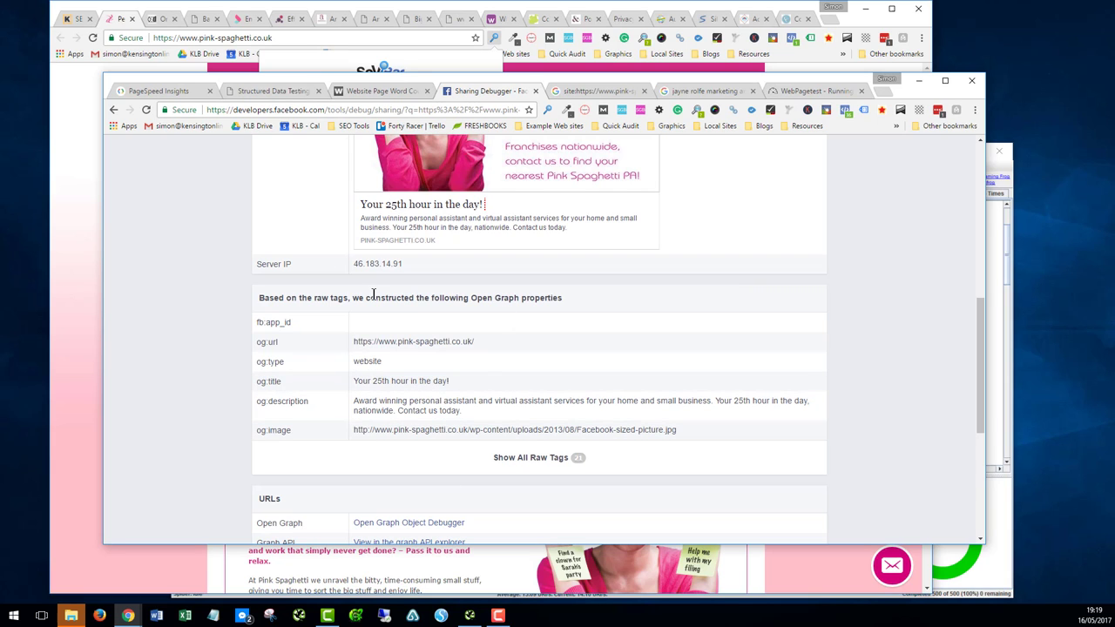
scroll(466, 375, down, 2)
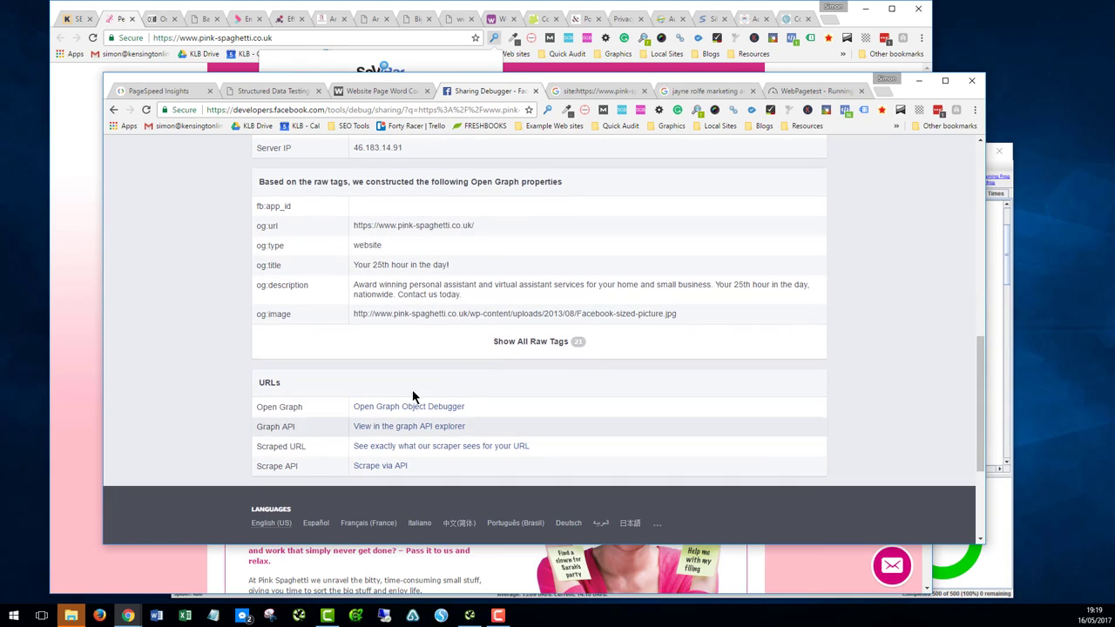
scroll(415, 307, up, 7)
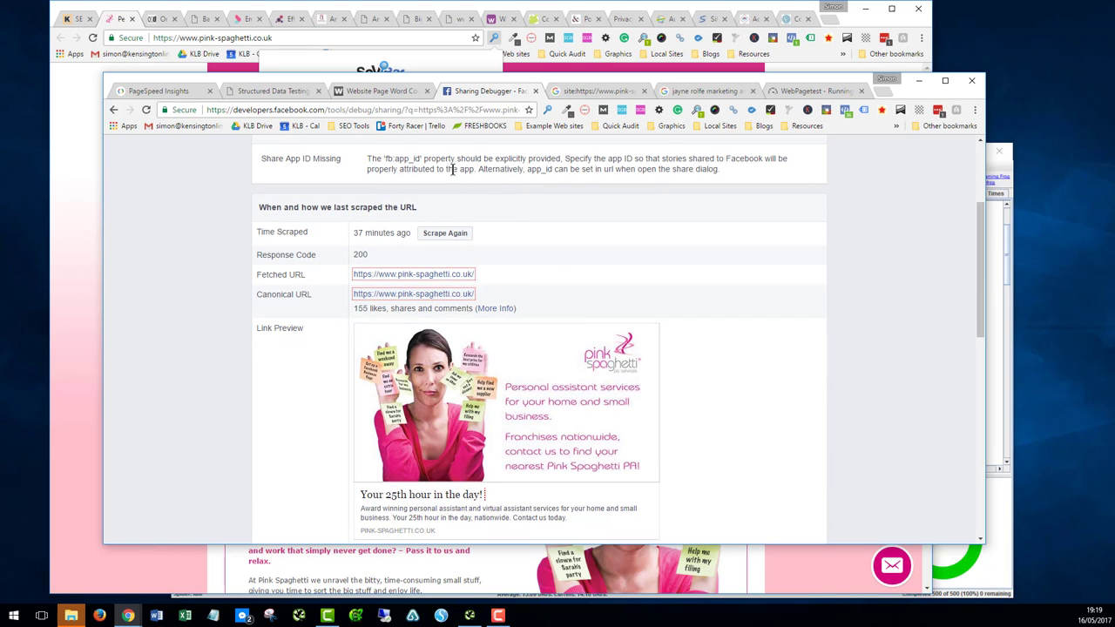
click(595, 88)
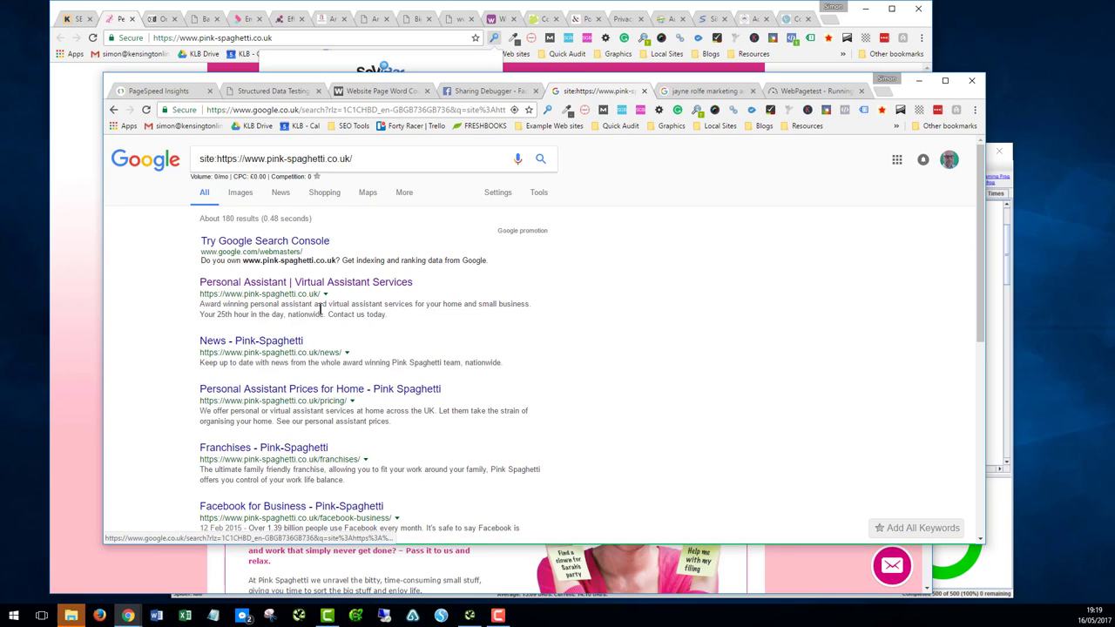
scroll(330, 362, down, 1)
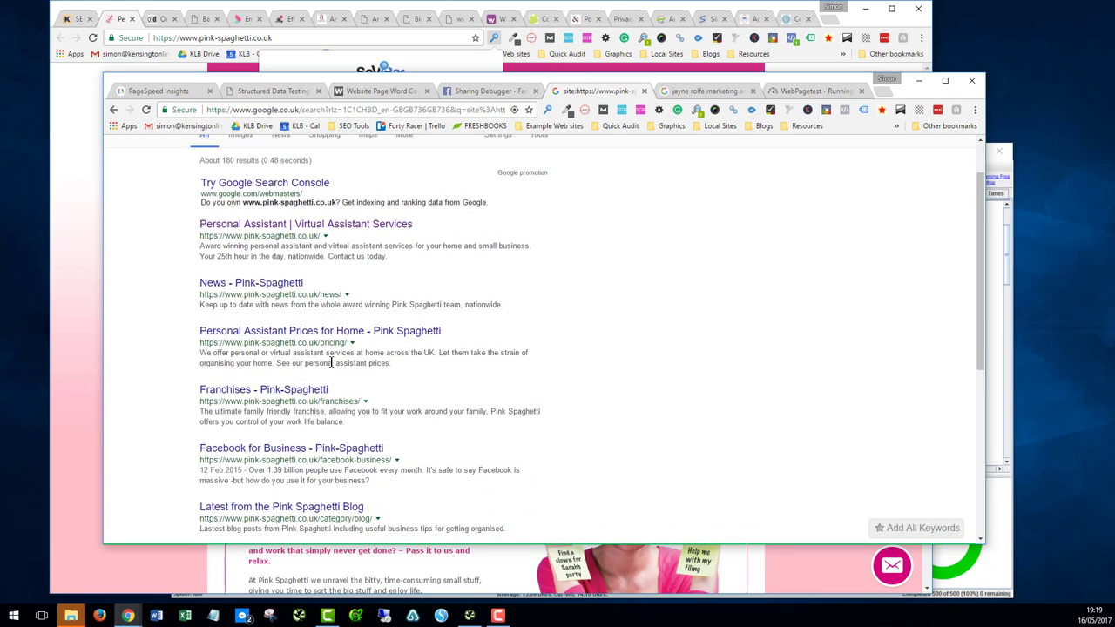
scroll(366, 357, down, 3)
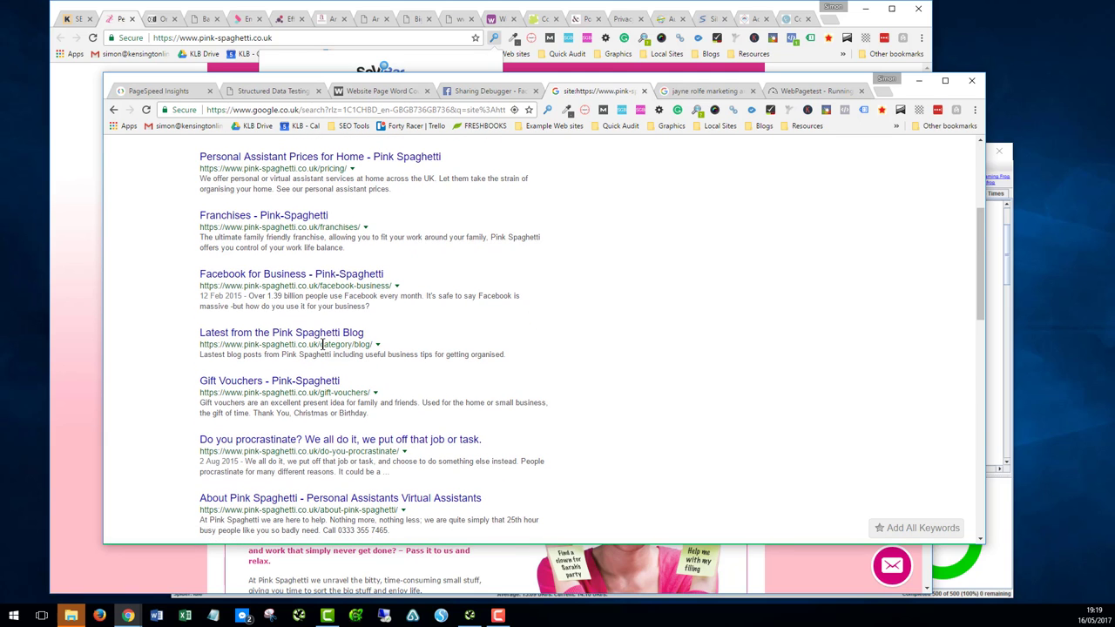
scroll(322, 344, down, 2)
scroll(322, 344, up, 6)
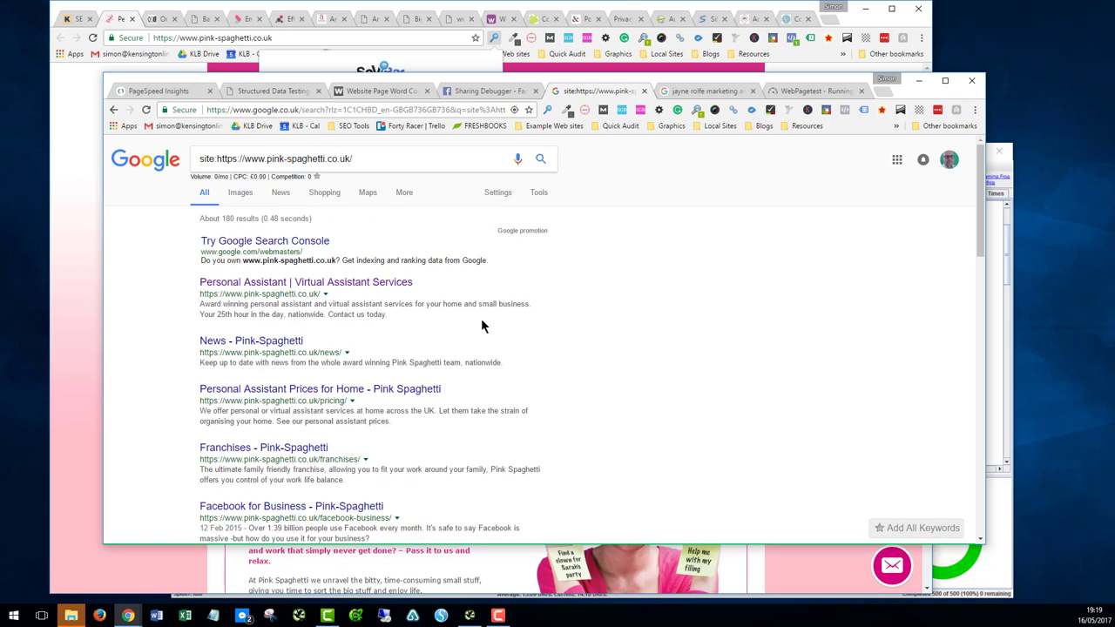
scroll(414, 351, down, 4)
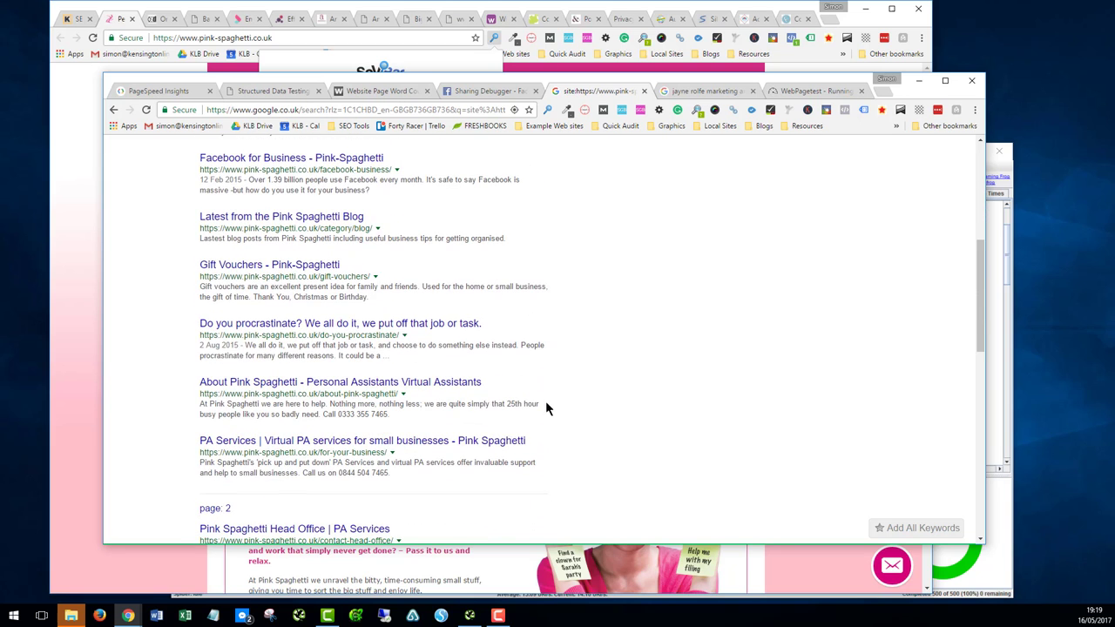
scroll(374, 299, down, 1)
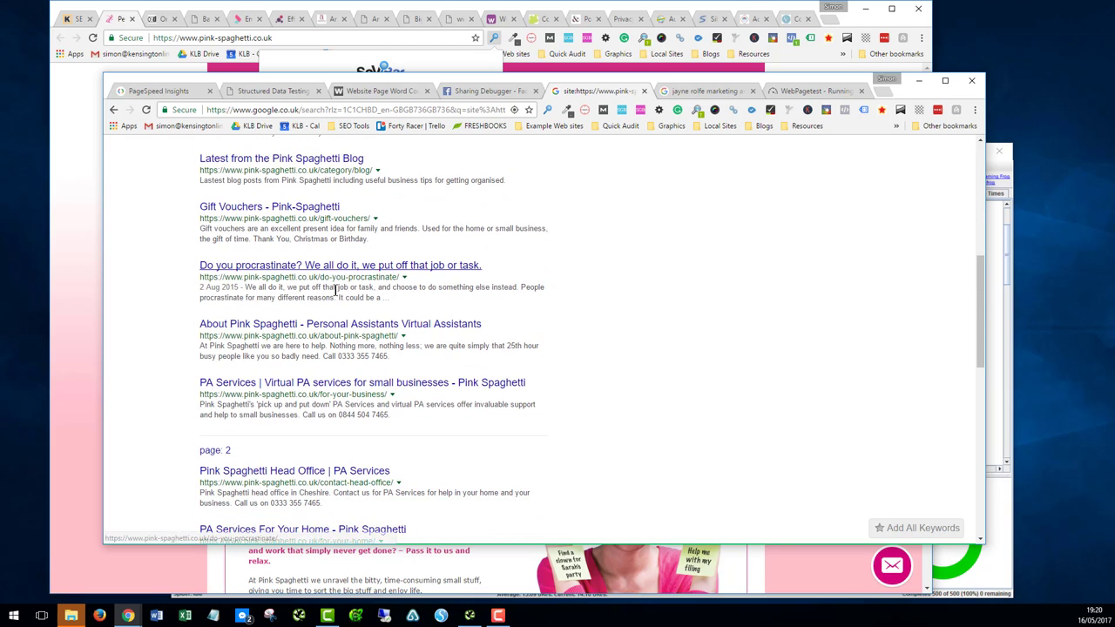
scroll(432, 360, down, 4)
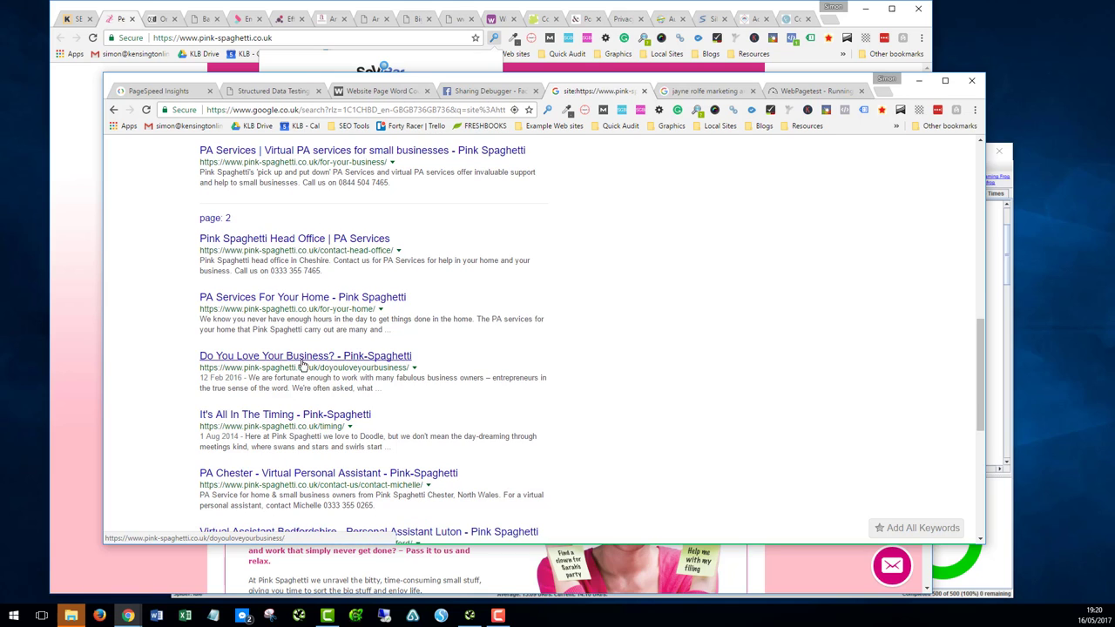
scroll(349, 348, down, 1)
scroll(347, 342, down, 2)
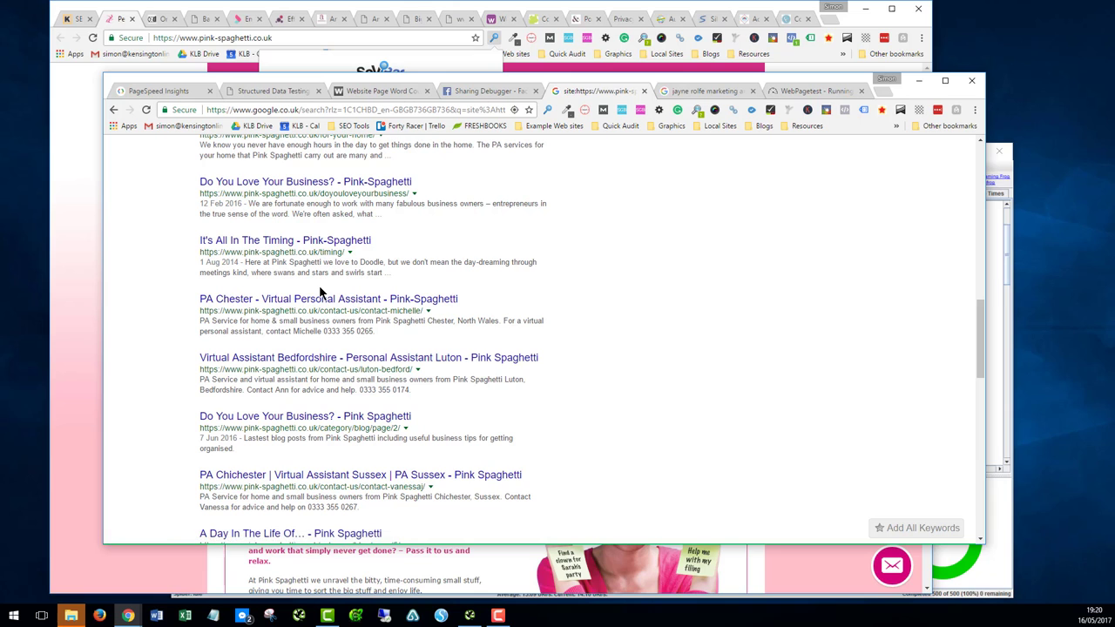
scroll(319, 292, down, 2)
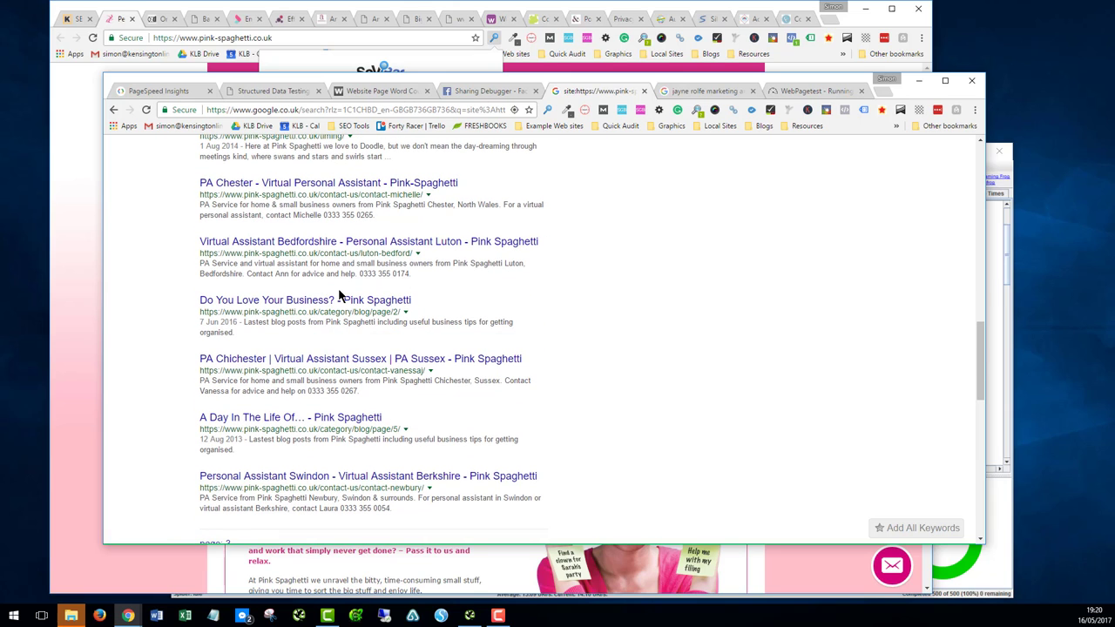
scroll(344, 302, down, 2)
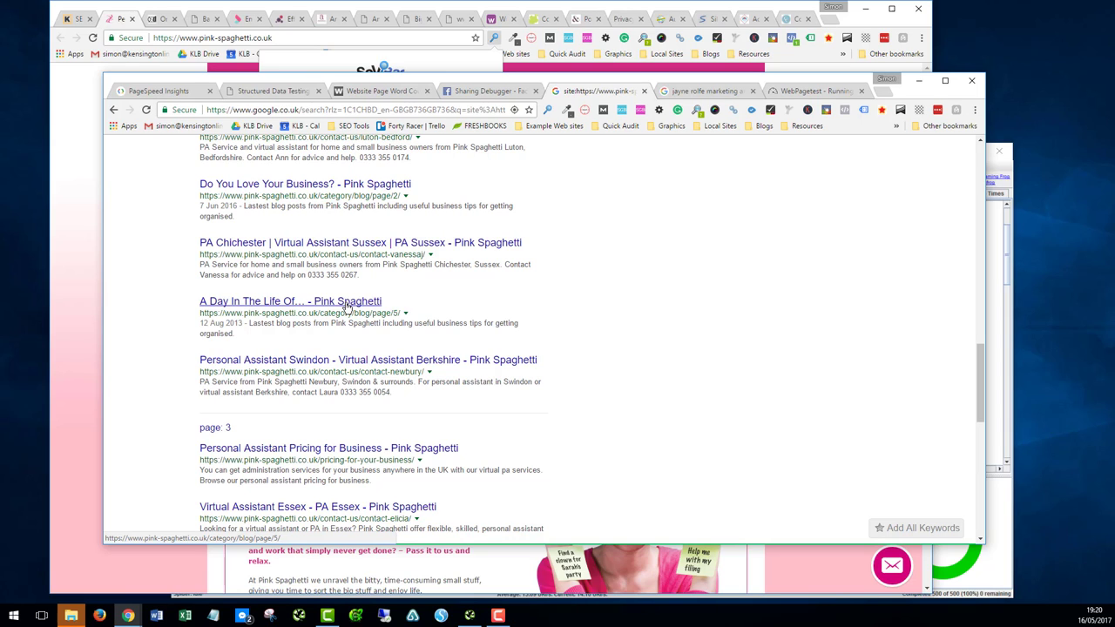
scroll(346, 306, down, 2)
scroll(345, 305, down, 2)
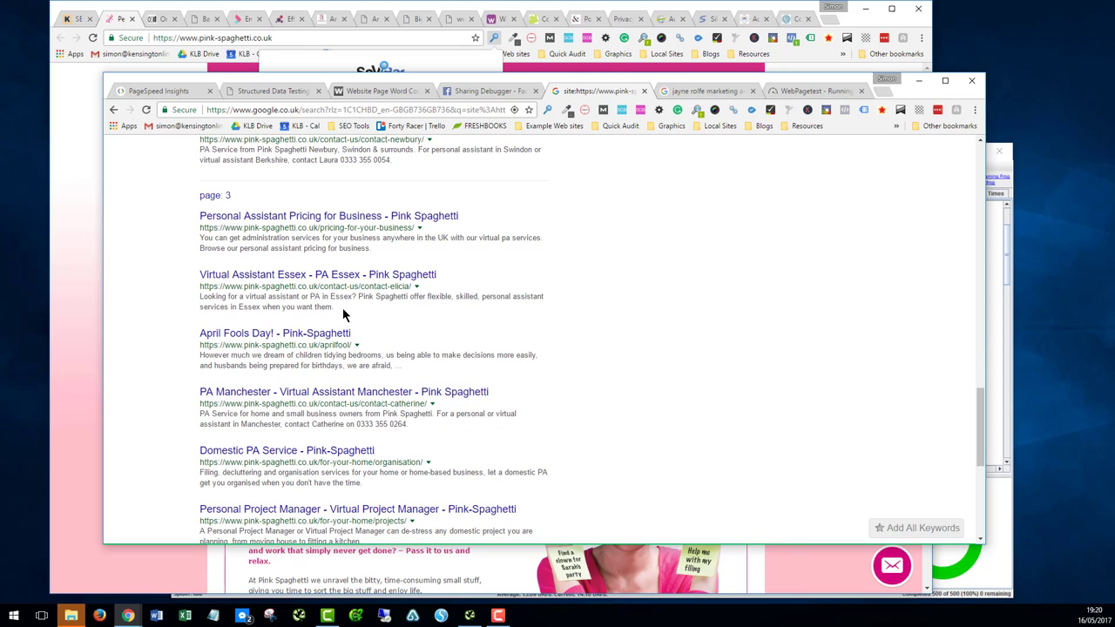
scroll(342, 309, down, 2)
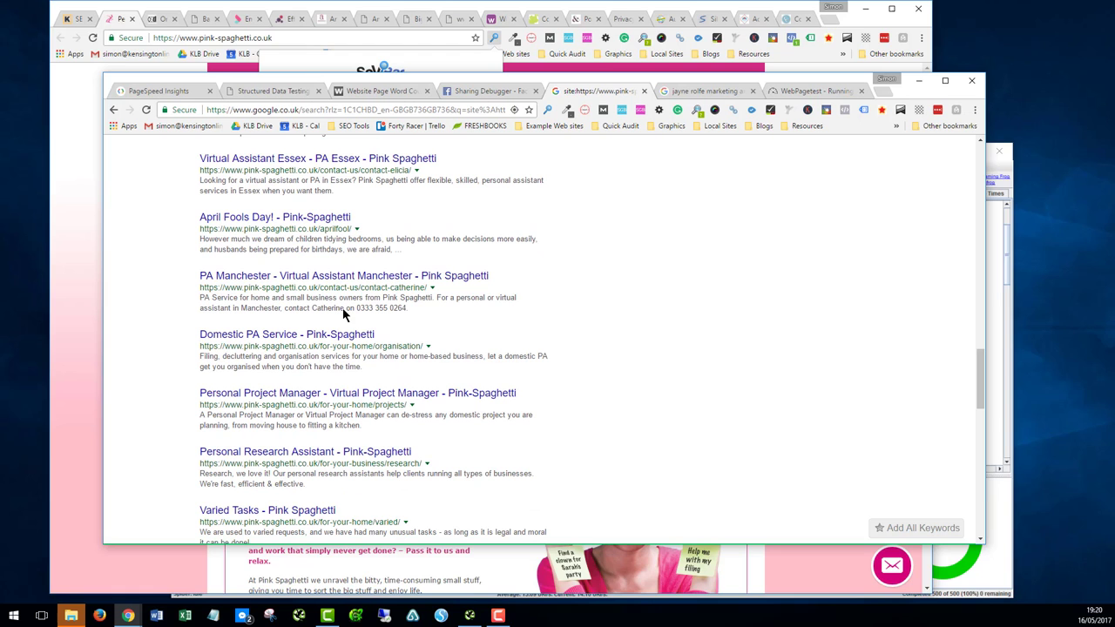
scroll(342, 309, down, 1)
scroll(342, 310, down, 3)
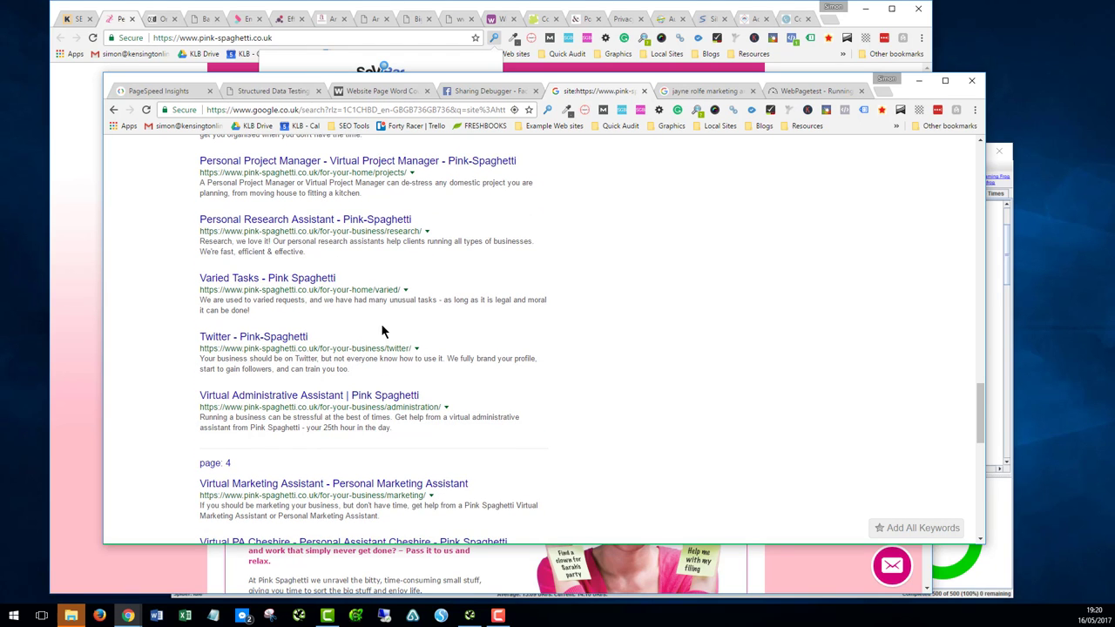
scroll(380, 326, down, 5)
scroll(340, 306, down, 1)
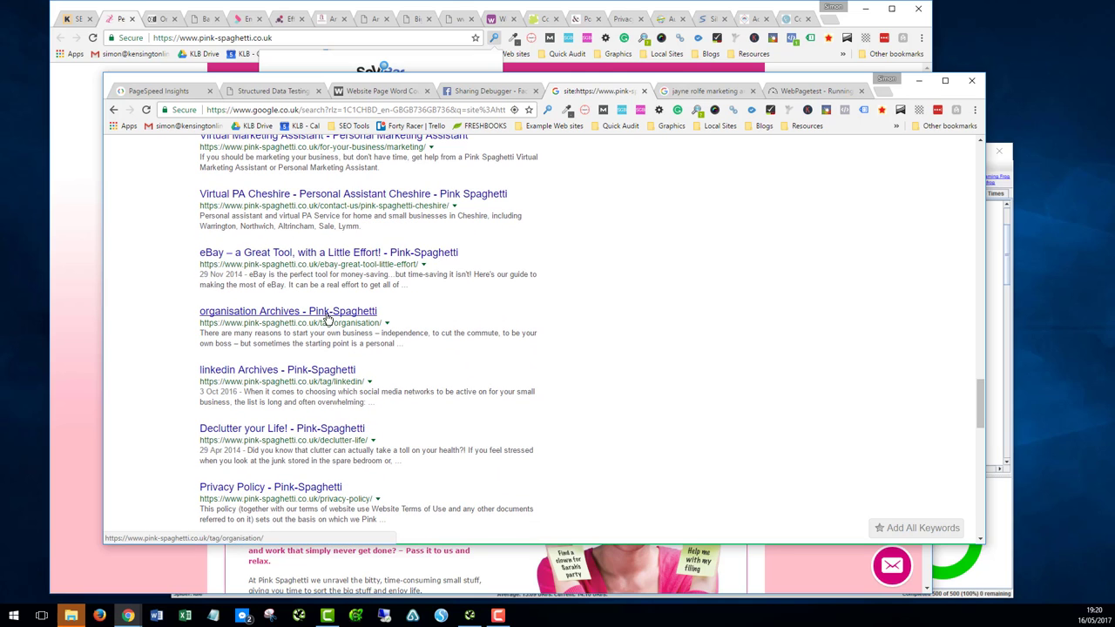
- Open the 'organisation Archives - Pink-Spaghetti' result and scroll through its tagged blog posts
click(324, 317)
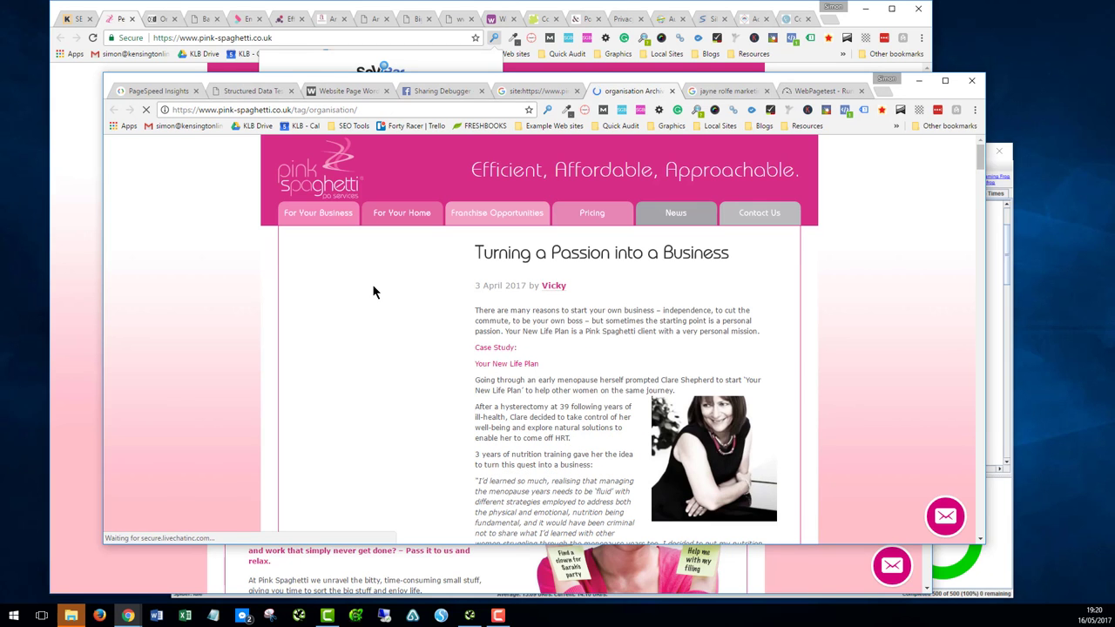
scroll(376, 287, down, 5)
scroll(375, 286, down, 12)
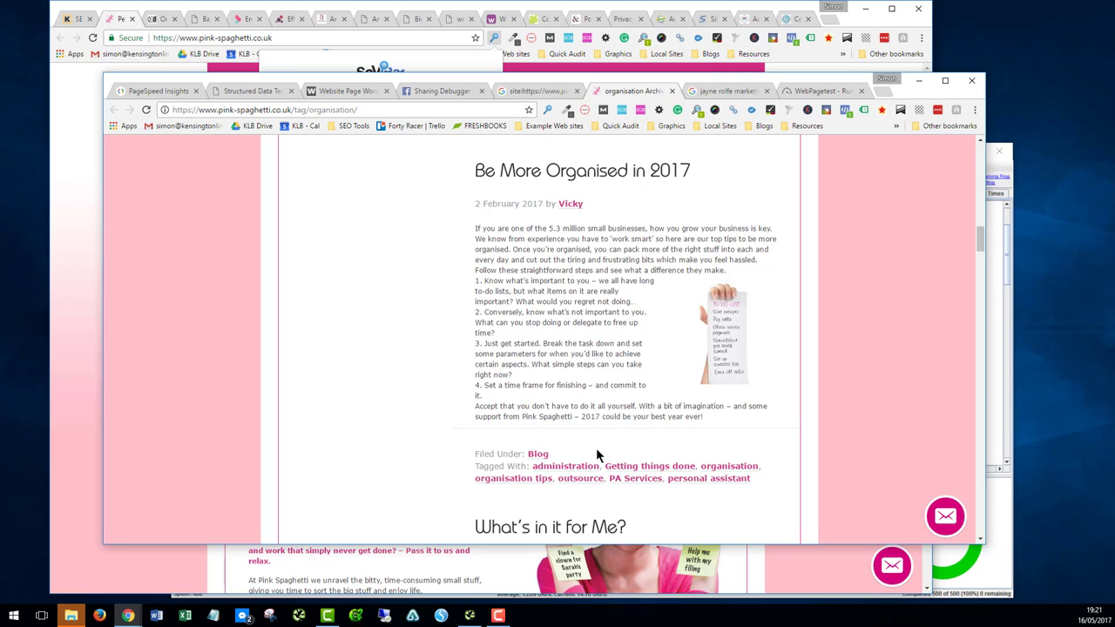
scroll(596, 435, down, 3)
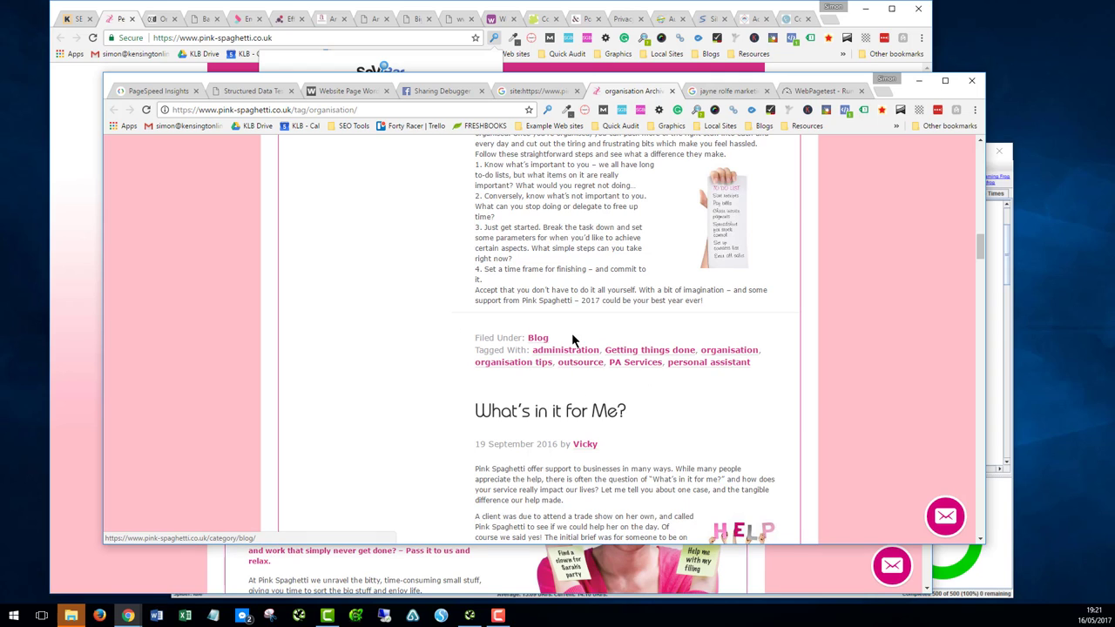
scroll(590, 357, down, 2)
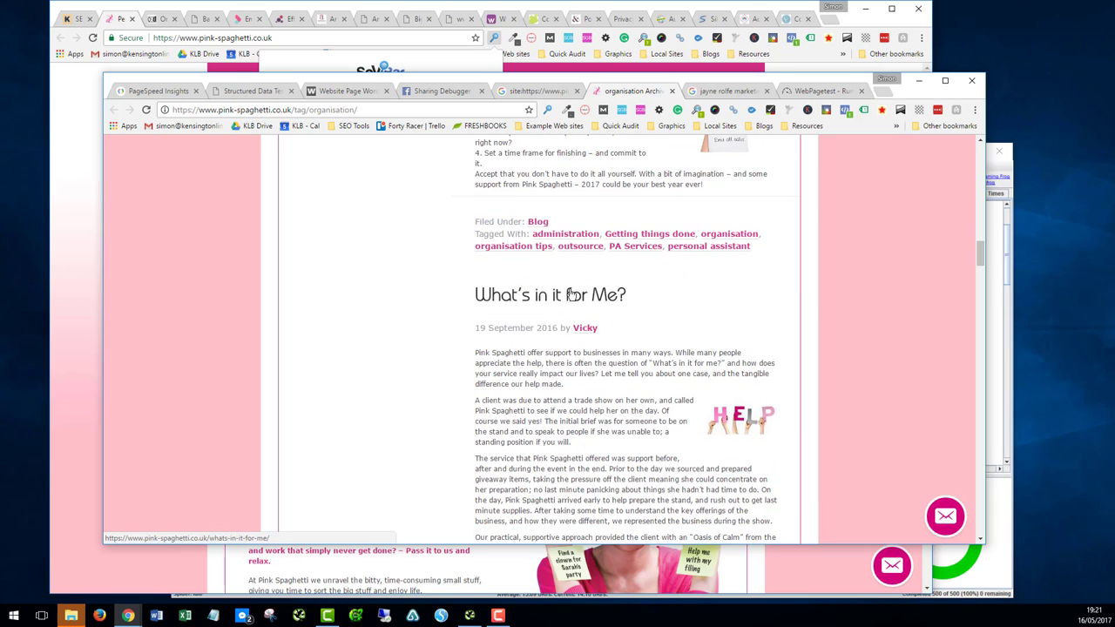
scroll(590, 253, down, 3)
scroll(604, 271, down, 2)
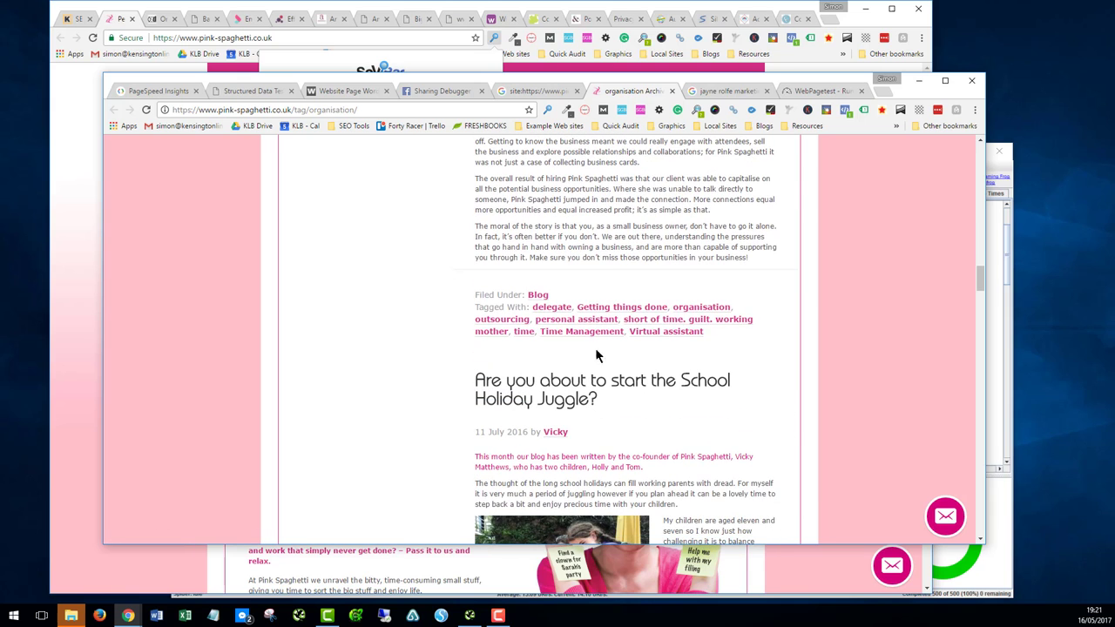
scroll(562, 310, down, 1)
scroll(607, 281, down, 10)
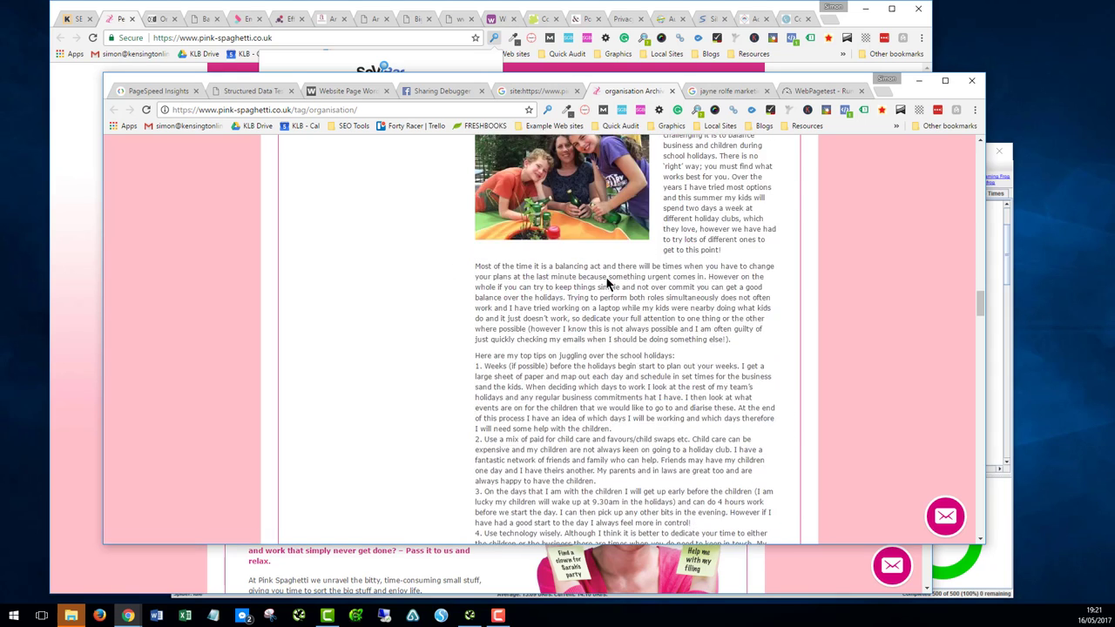
- Review pages 5–6 of the Google site-search results, then check the WebPagetest run, still queued behind 7 tests
click(539, 90)
scroll(468, 272, down, 2)
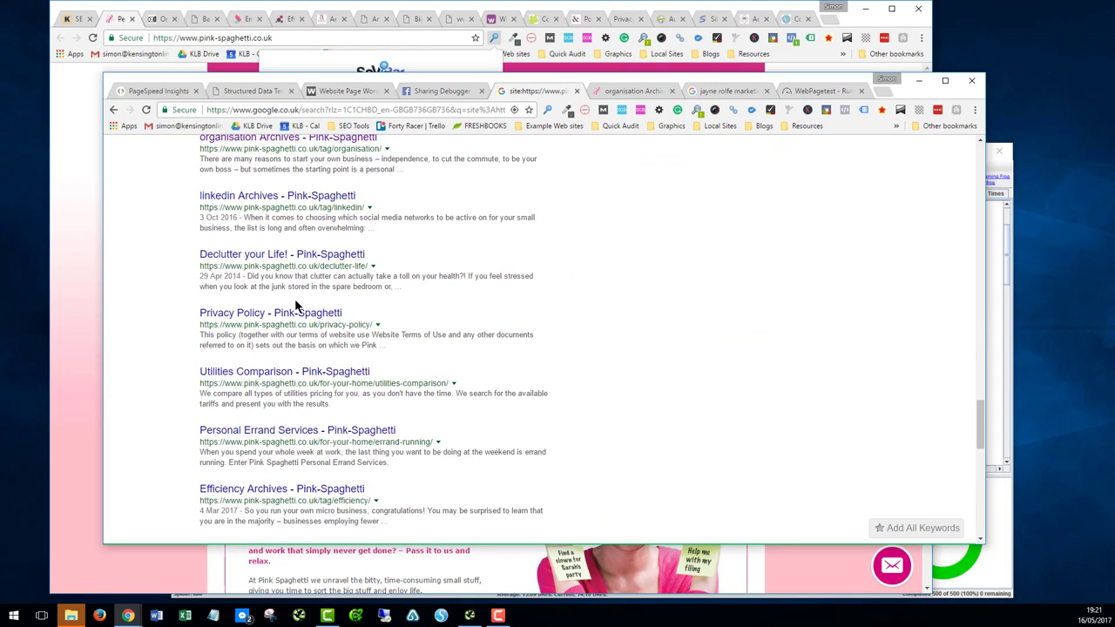
scroll(302, 259, down, 5)
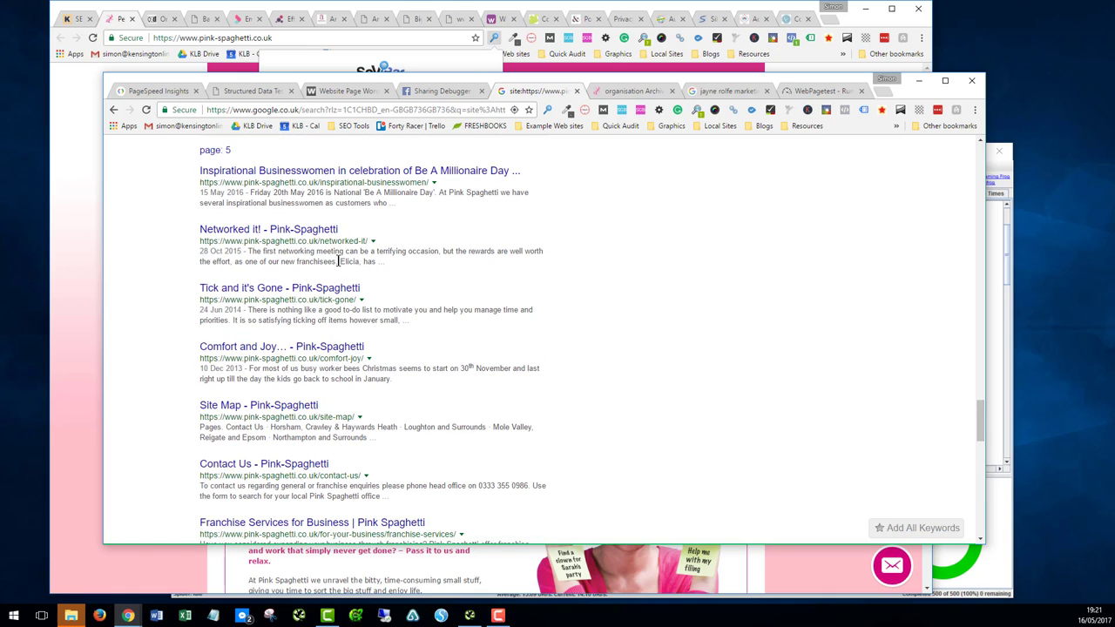
scroll(336, 259, down, 1)
scroll(347, 268, down, 3)
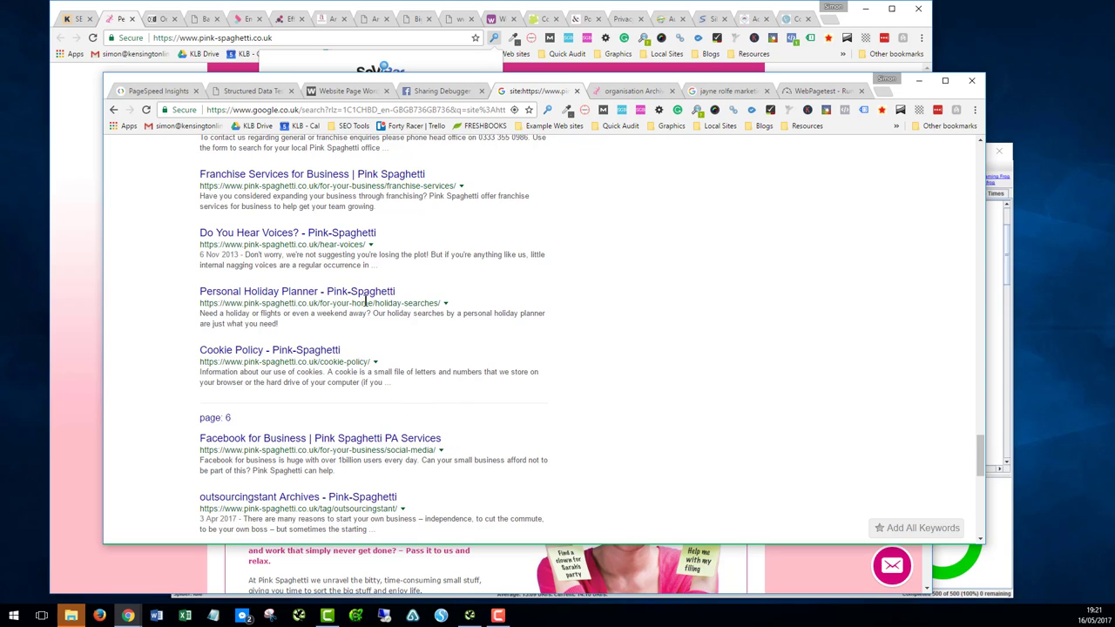
scroll(365, 300, down, 3)
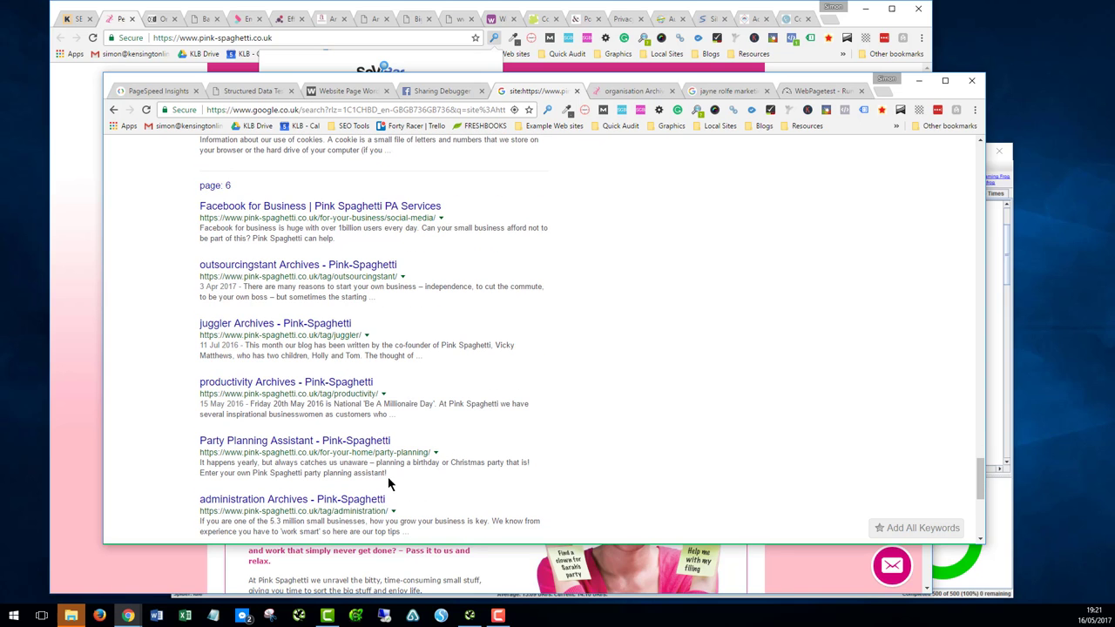
scroll(340, 383, down, 1)
scroll(435, 292, up, 10)
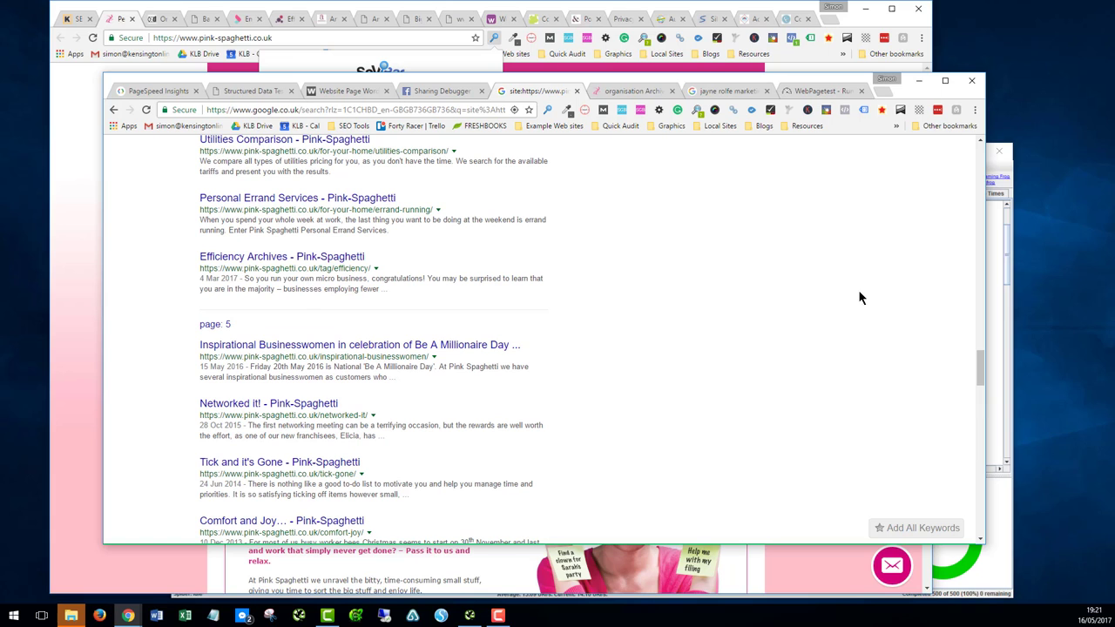
click(813, 91)
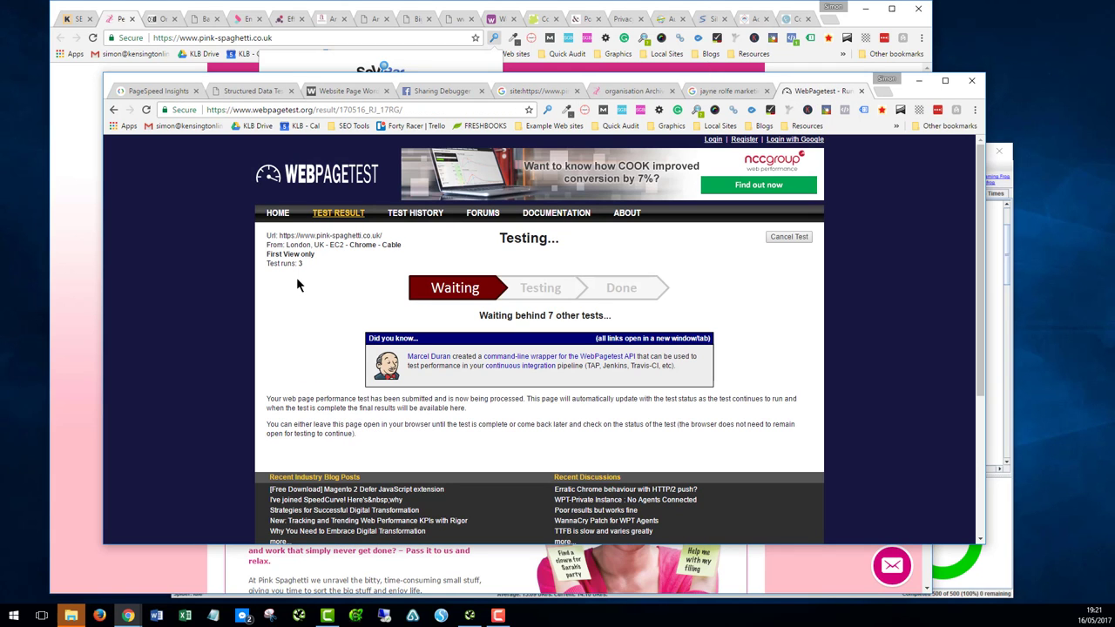
click(990, 296)
- Reposition Screaming Frog and scroll through the 236 crawled internal HTML pages and their titles
drag(349, 151, 249, 55)
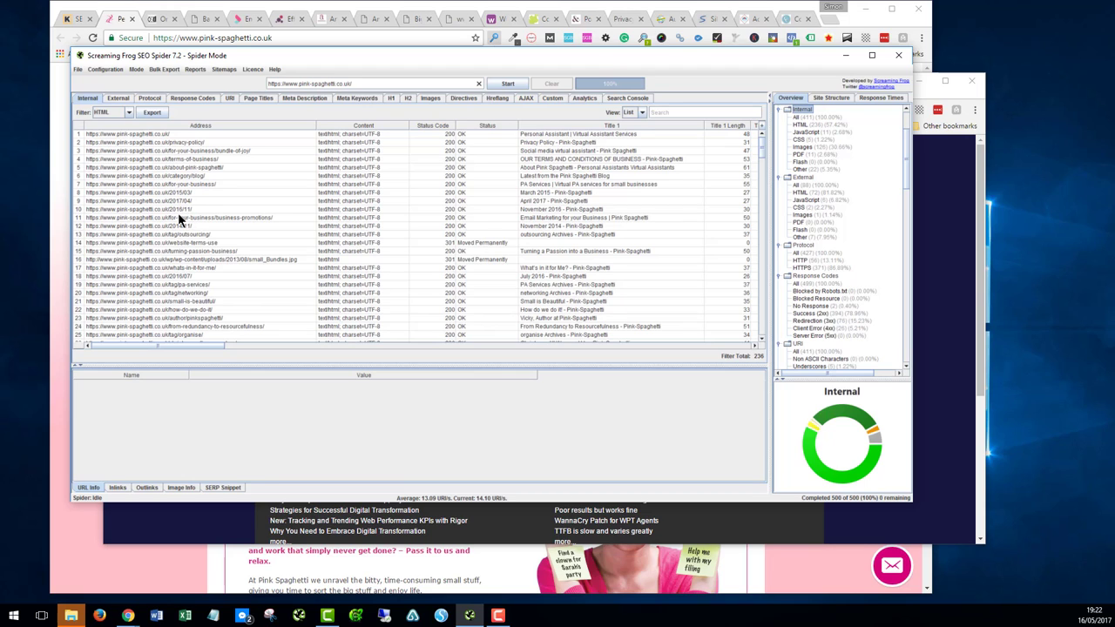
scroll(194, 260, down, 2)
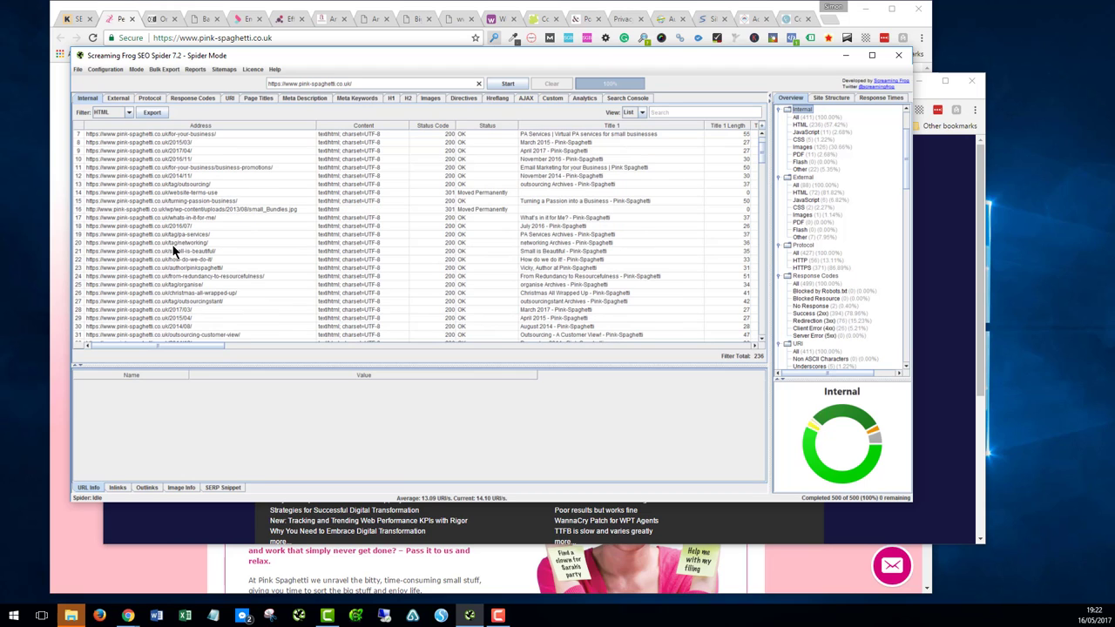
scroll(172, 291, down, 3)
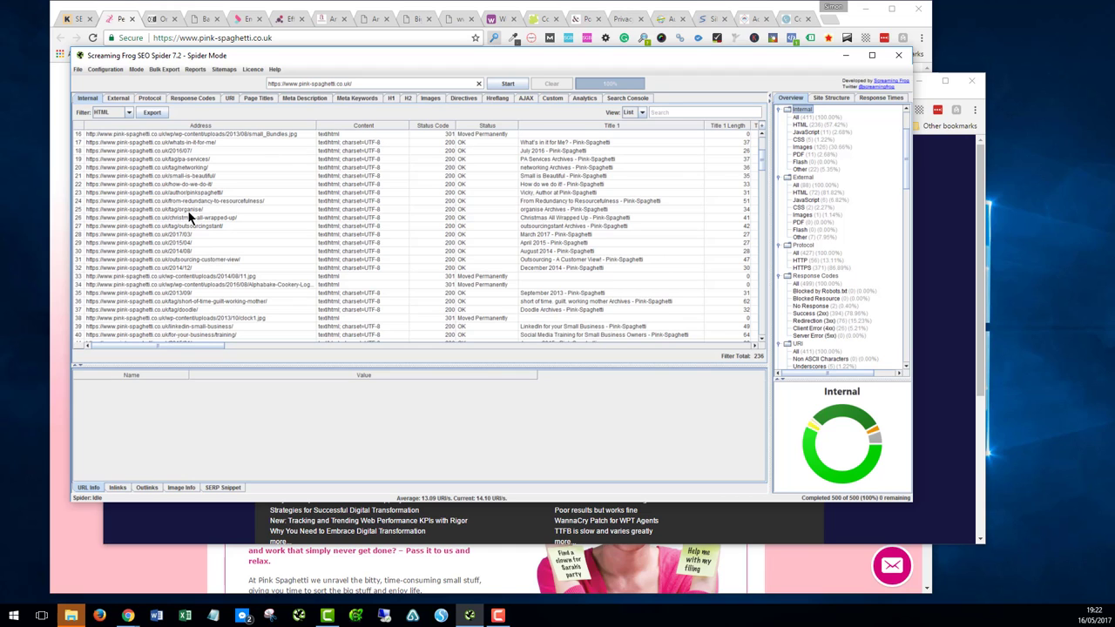
scroll(184, 209, down, 3)
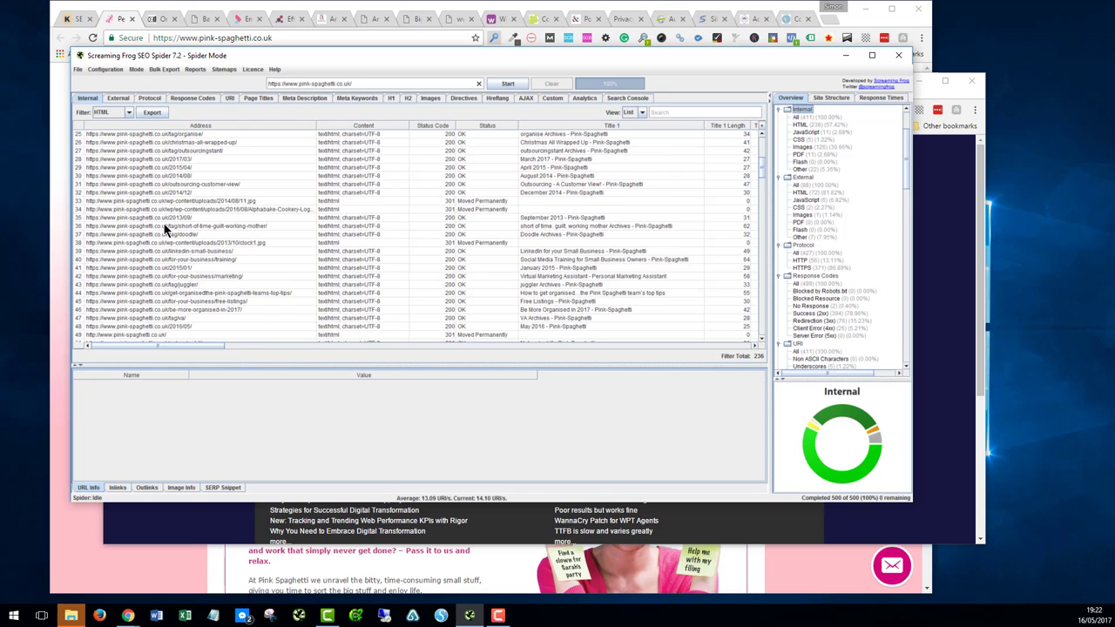
scroll(163, 224, down, 1)
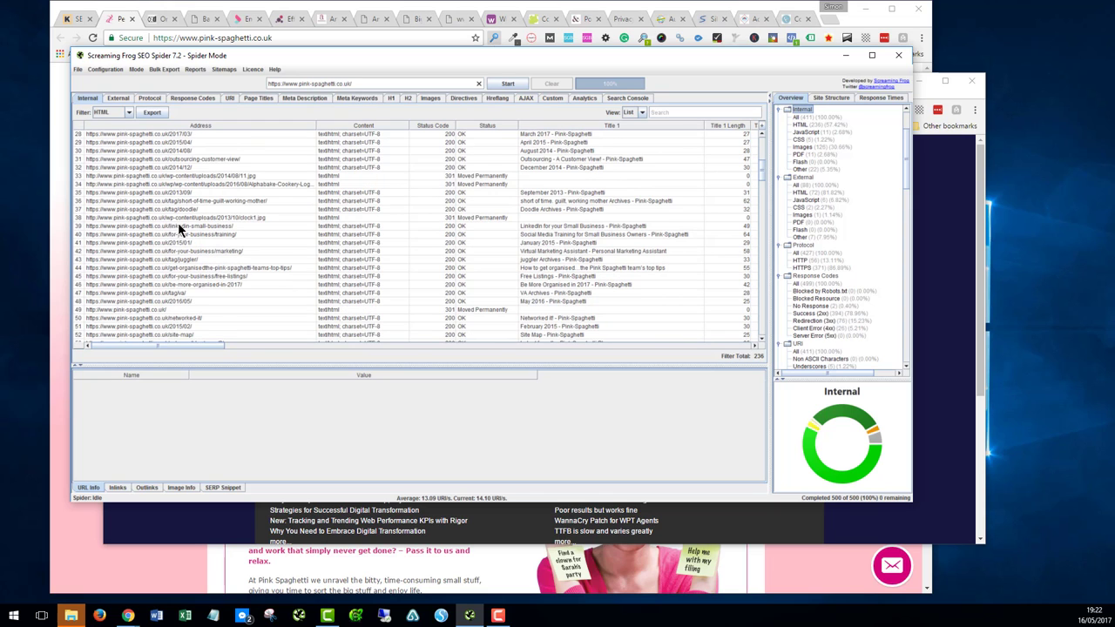
scroll(177, 228, down, 2)
scroll(177, 229, down, 2)
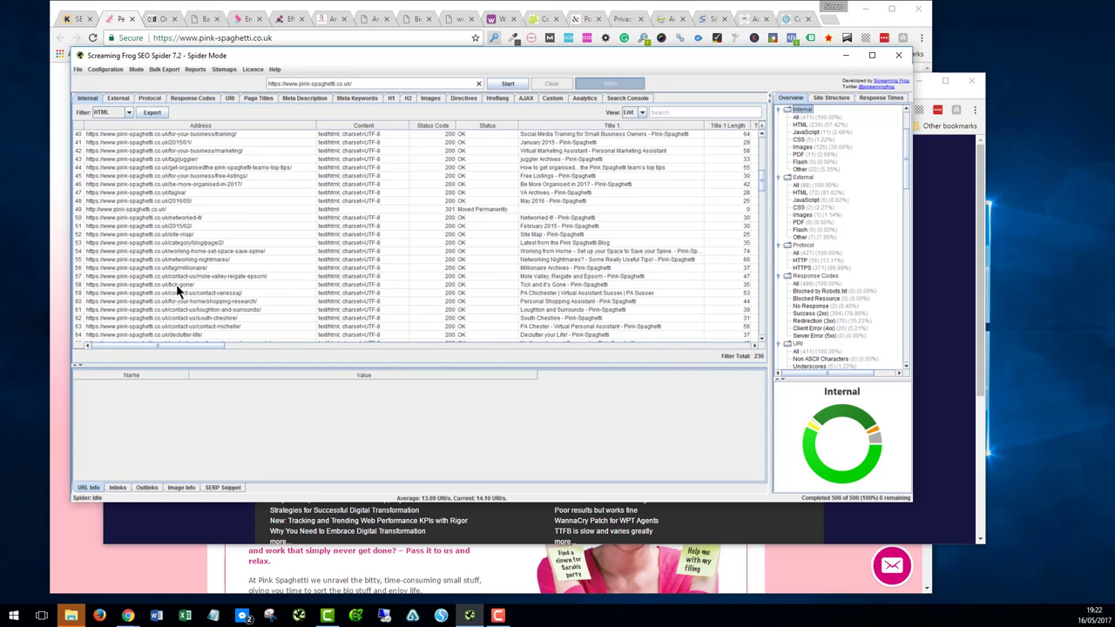
scroll(176, 284, down, 4)
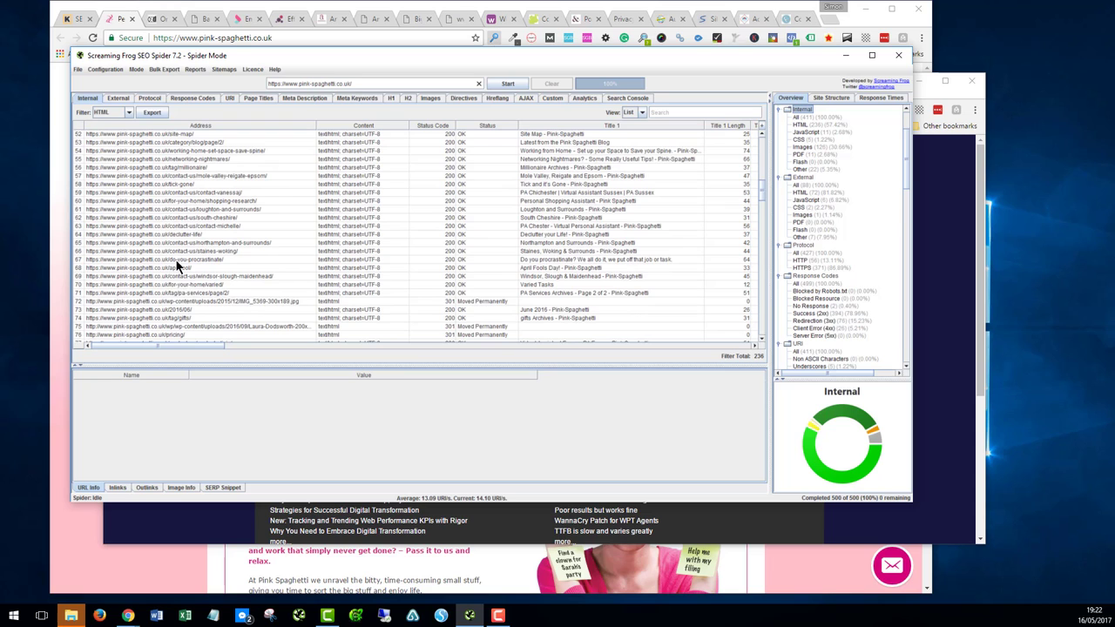
scroll(176, 267, down, 2)
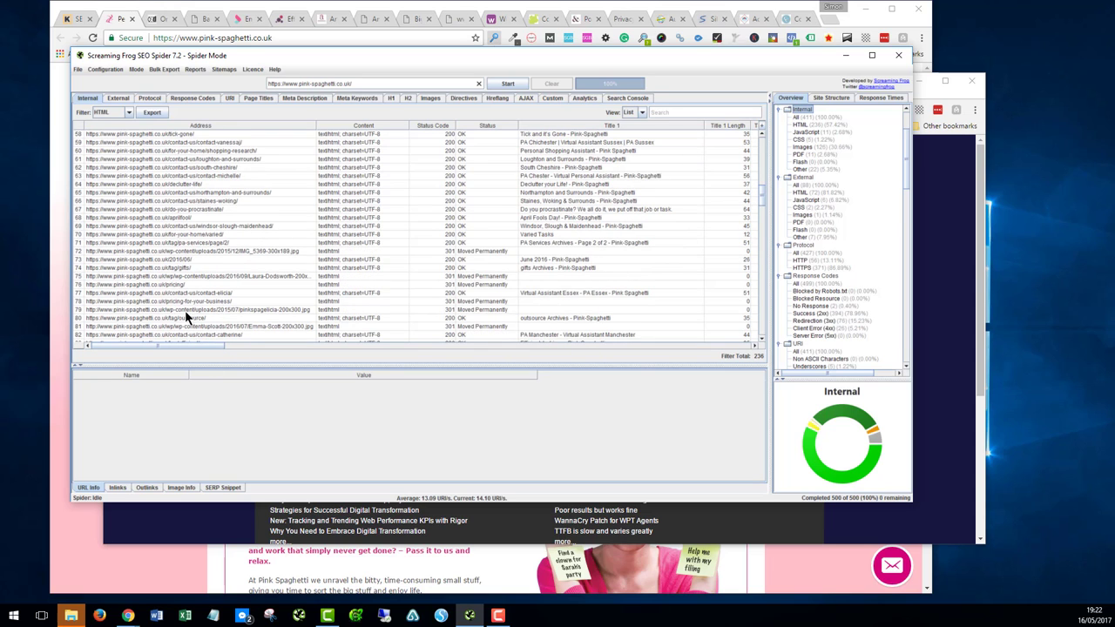
scroll(191, 213, up, 19)
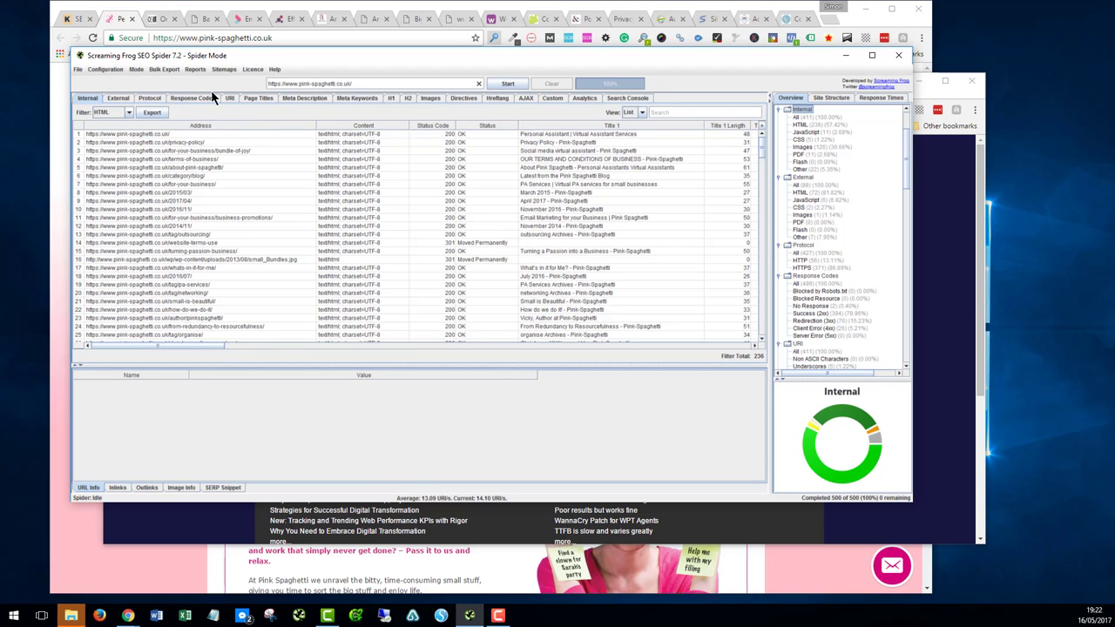
- Filter the Page Titles report by Missing, then Duplicate, then Over 65 Characters, showing 9 pages
click(258, 99)
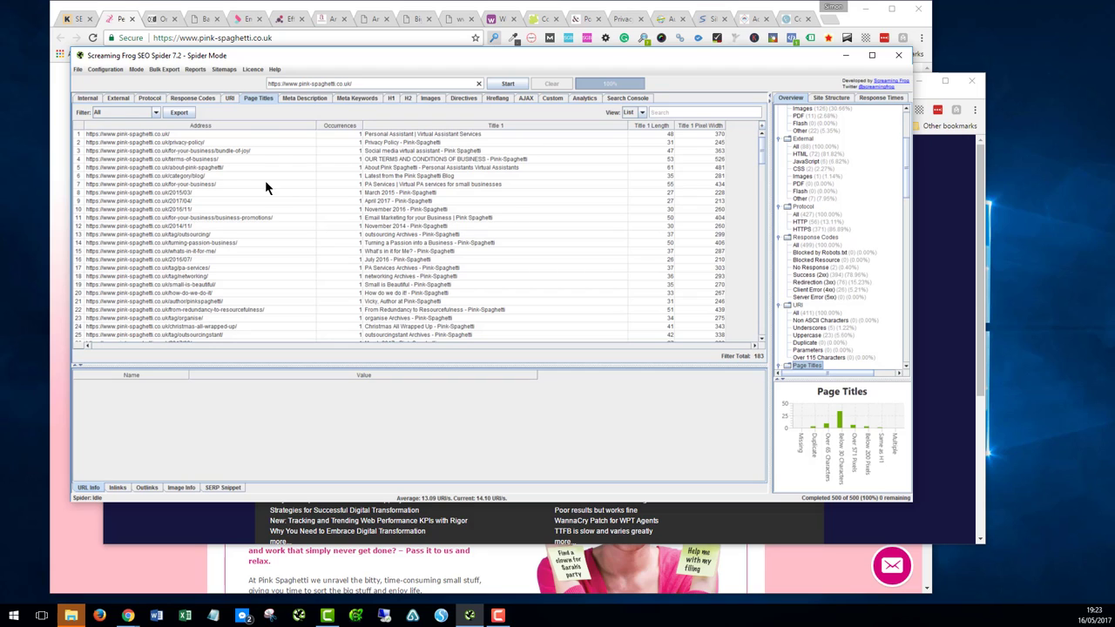
click(107, 113)
click(102, 132)
click(111, 114)
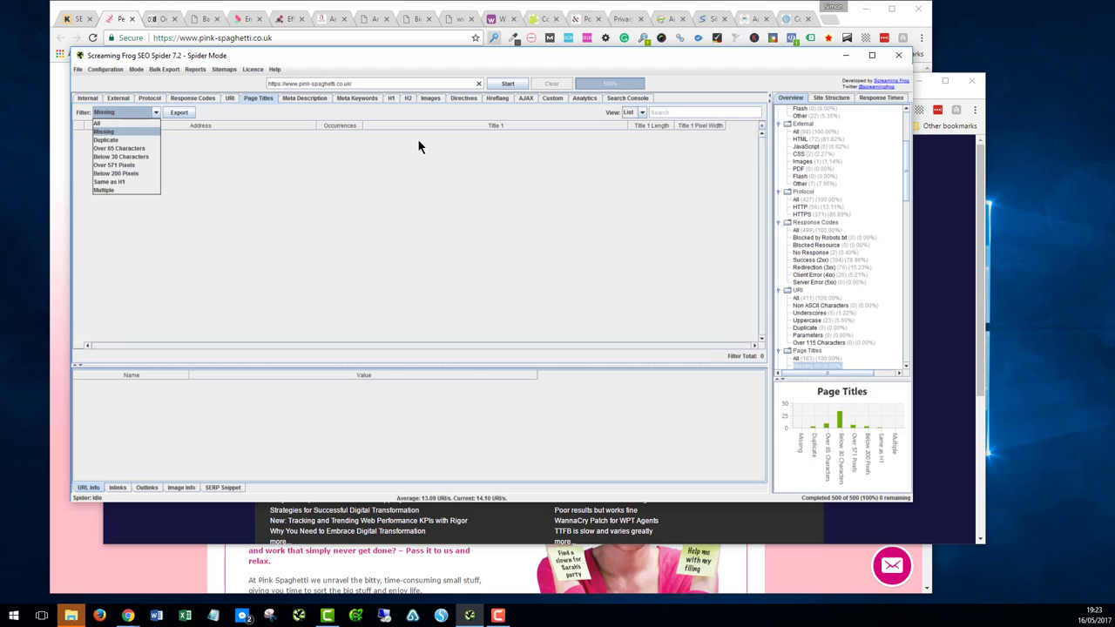
key(Down)
key(Return)
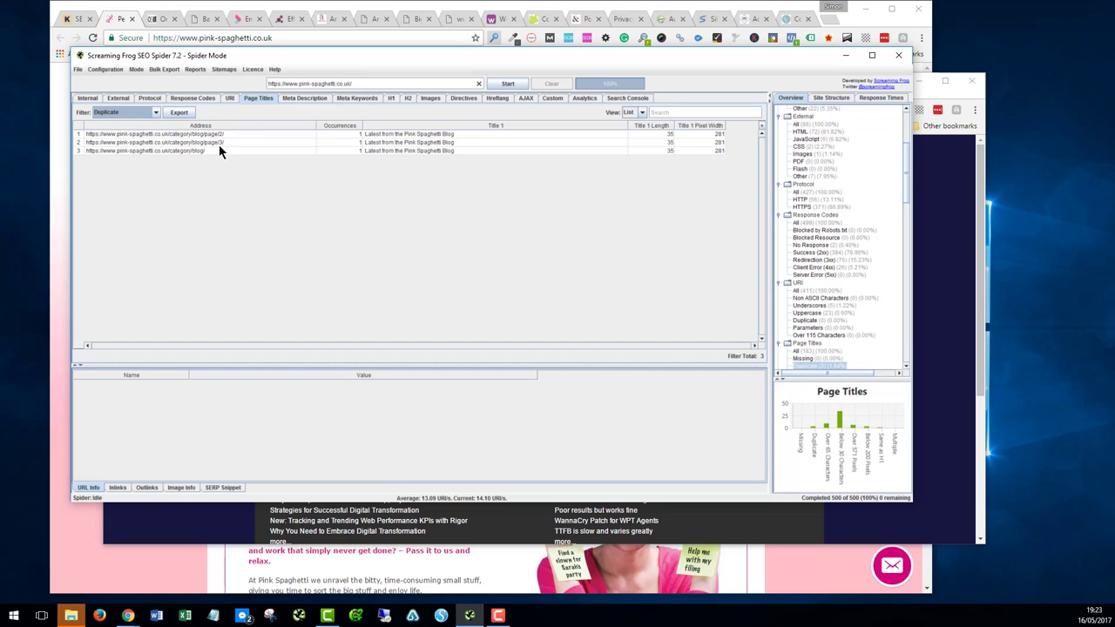
click(135, 112)
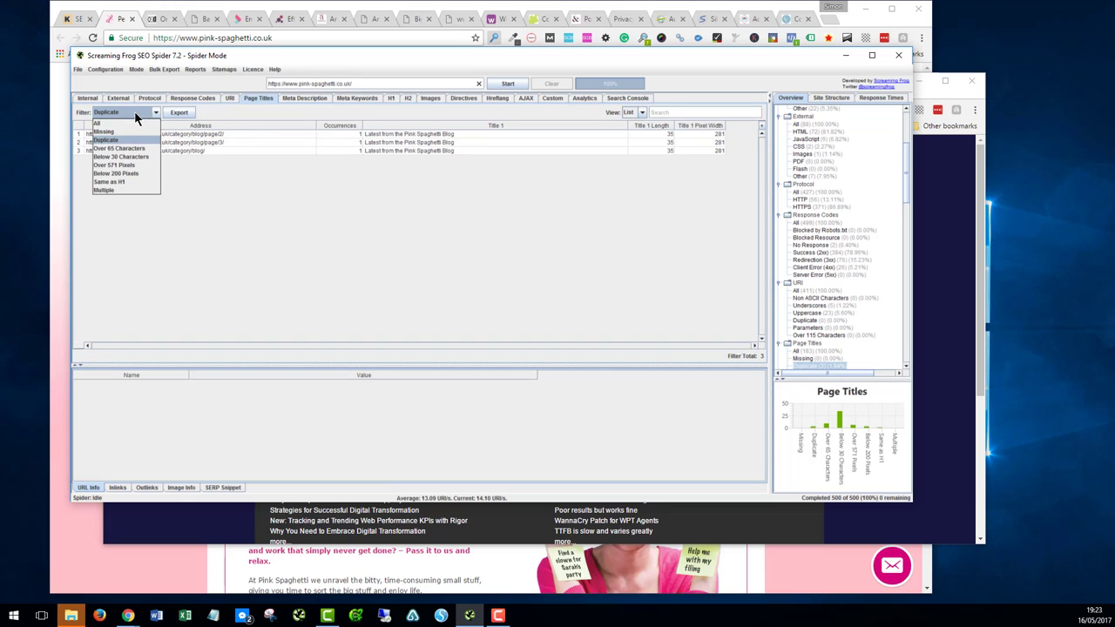
click(126, 147)
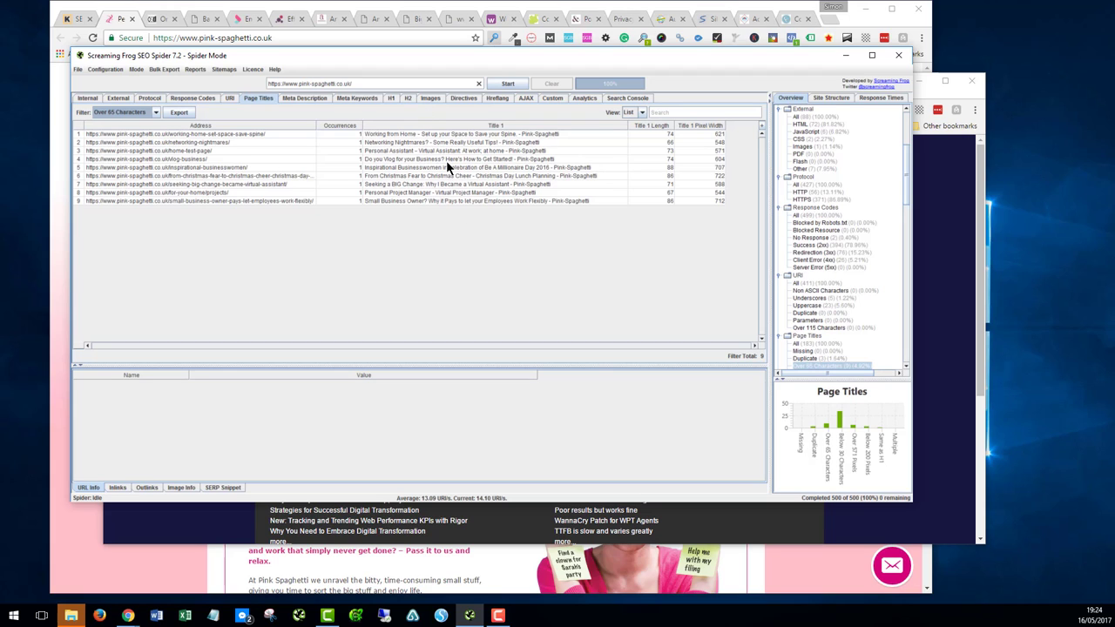
- Filter the Meta Description report to Missing pages, then view the Meta Keywords report
click(297, 98)
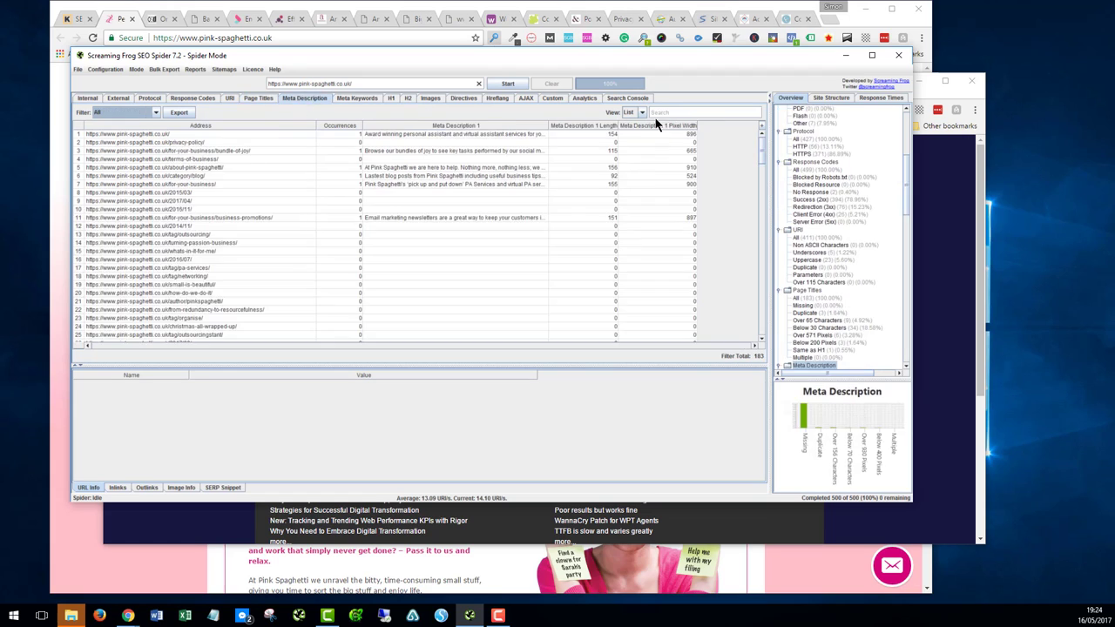
click(127, 111)
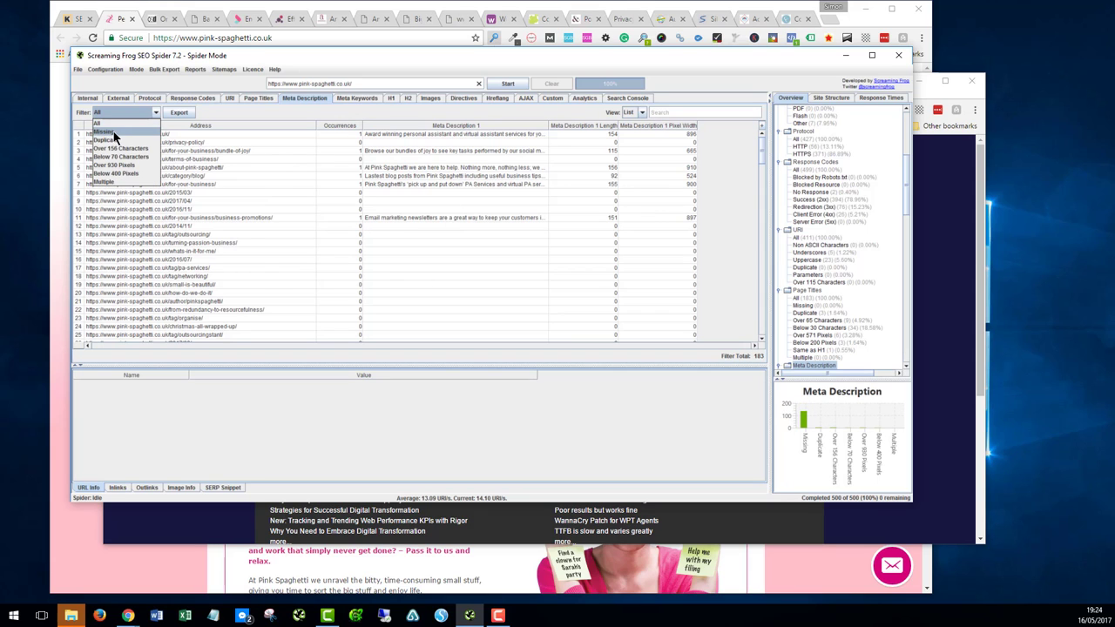
click(103, 131)
scroll(428, 178, up, 6)
scroll(428, 178, up, 6)
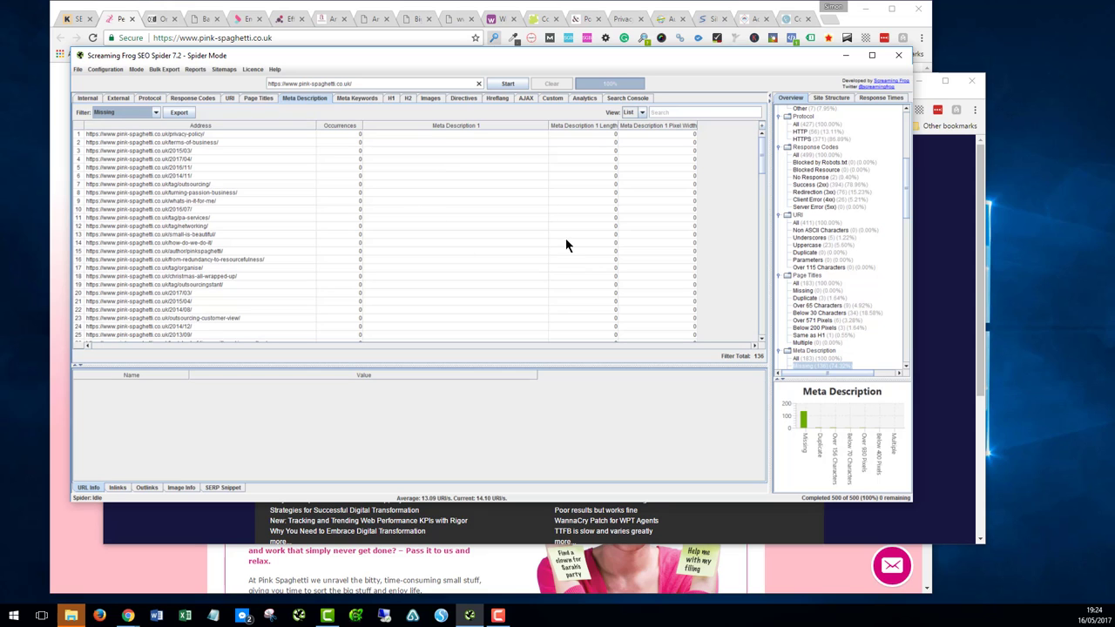
scroll(426, 142, down, 20)
click(356, 98)
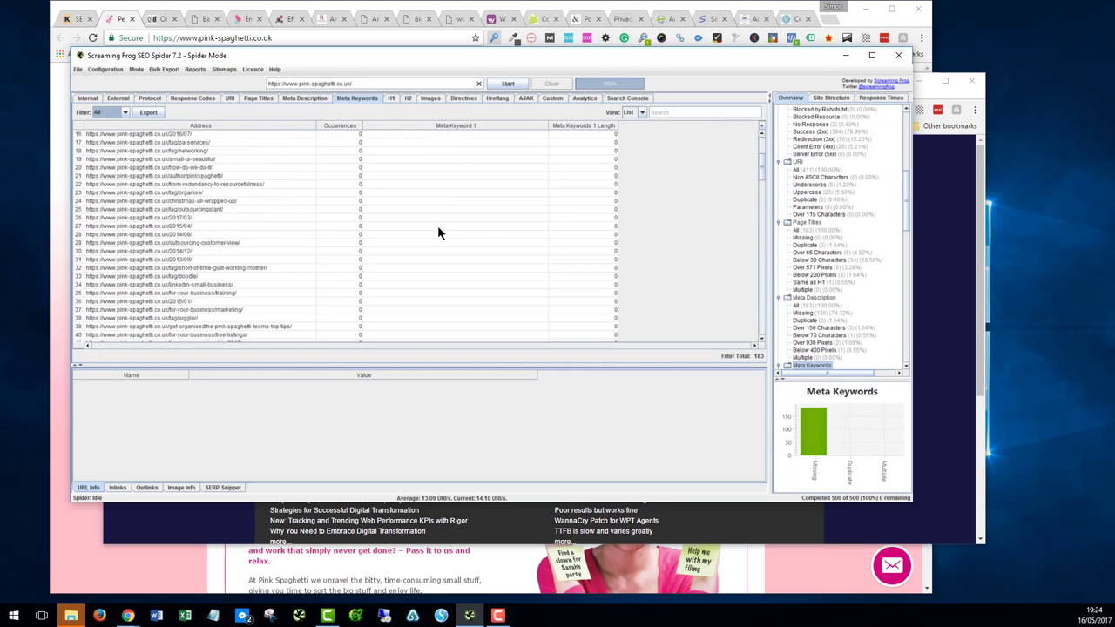
- Filter the H1 report for missing, then duplicate headings, and show Response Codes for all 499 URLs
click(389, 99)
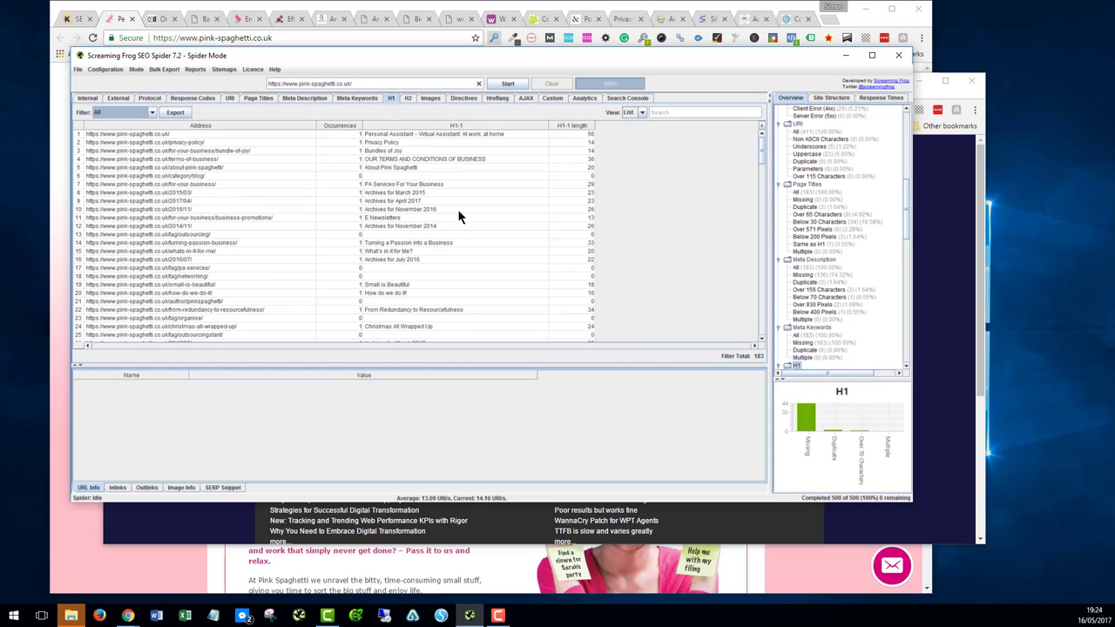
click(113, 114)
click(106, 129)
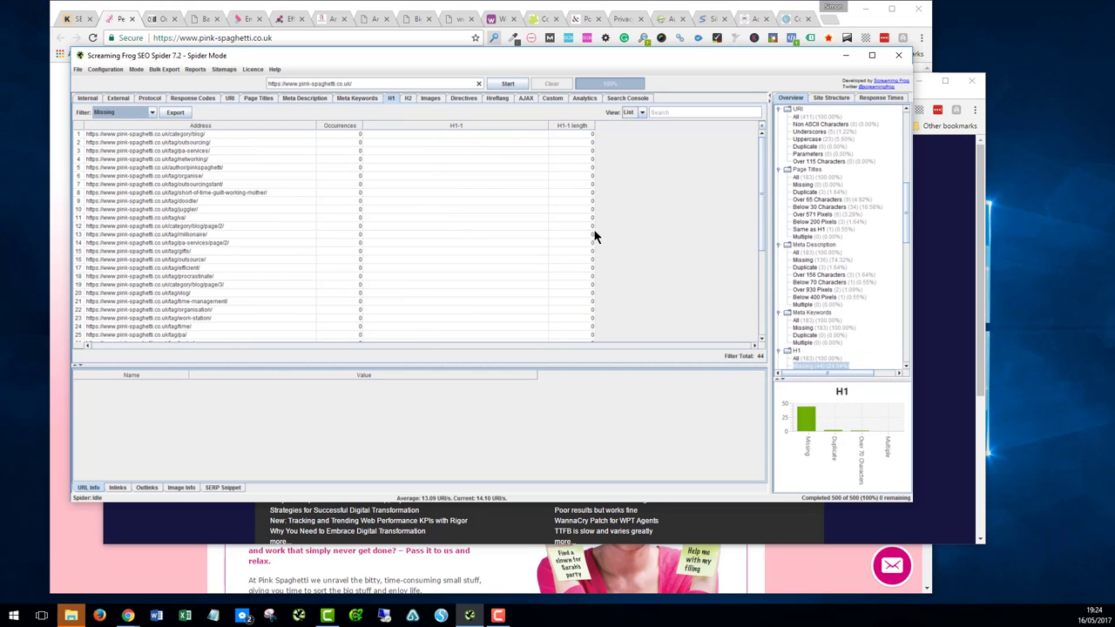
scroll(466, 185, down, 6)
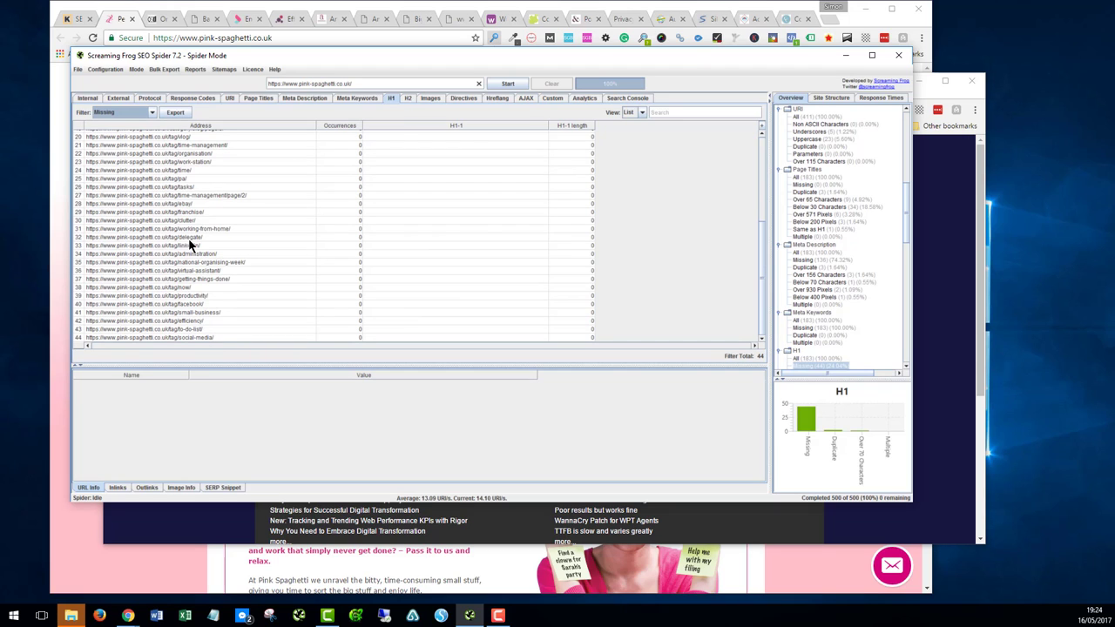
scroll(223, 240, up, 6)
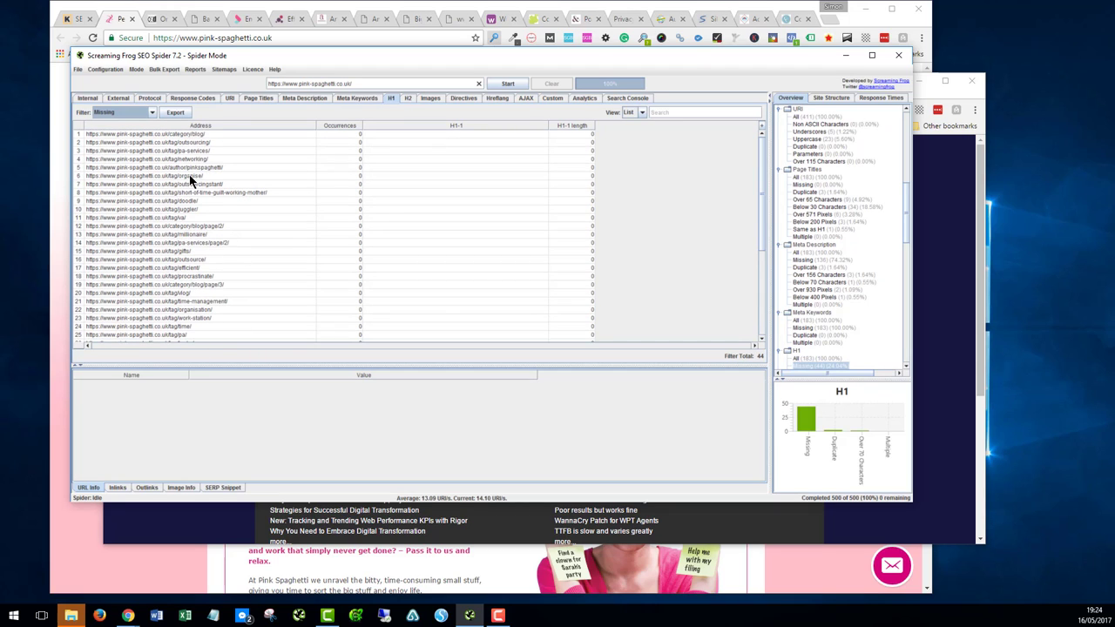
click(117, 112)
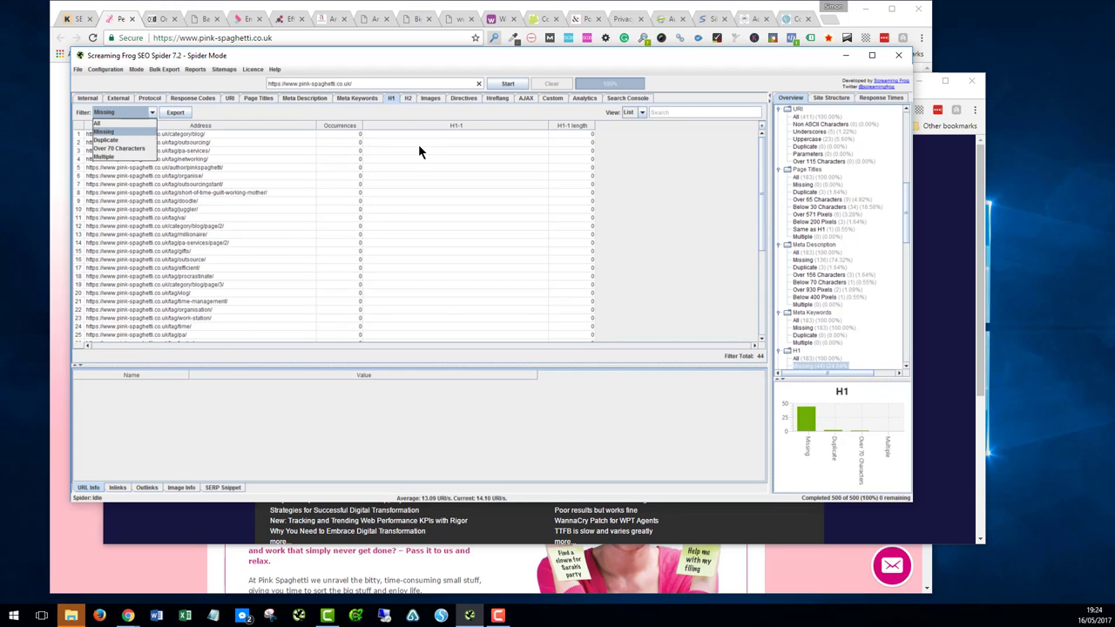
click(106, 140)
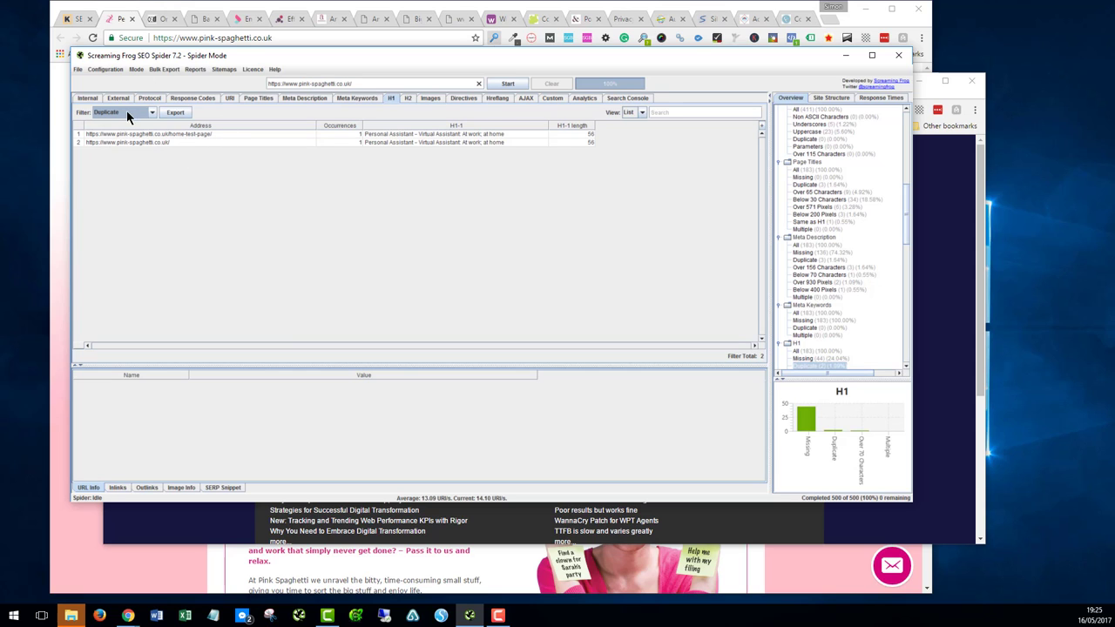
click(193, 97)
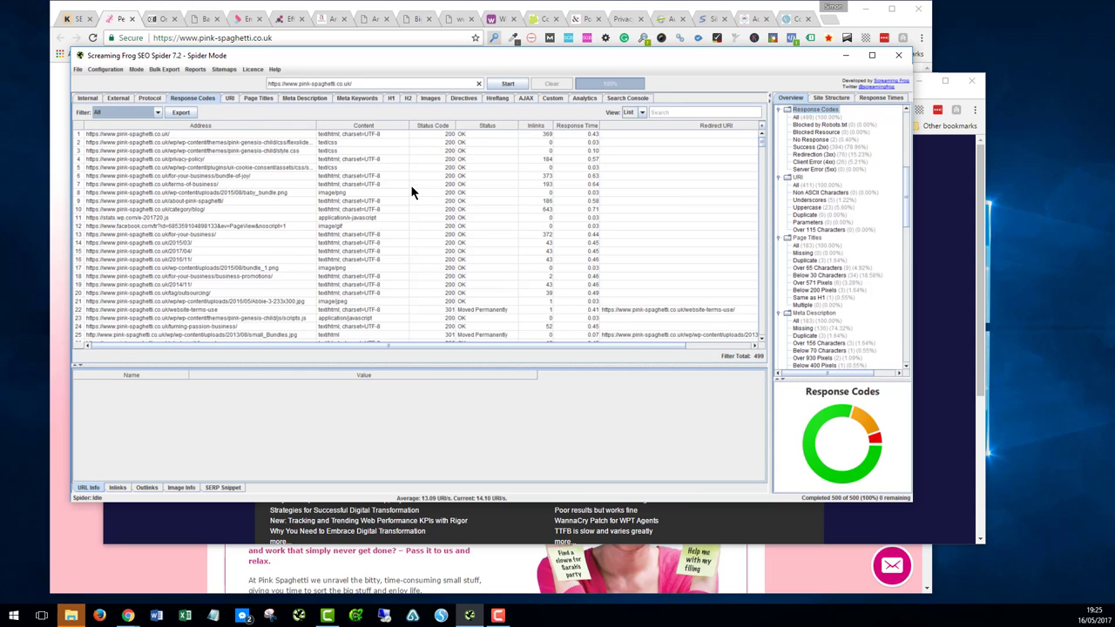
- Filter Response Codes to Client Error (4xx) and review the 26 URLs, mostly 429 plus some 404s
scroll(417, 161, down, 15)
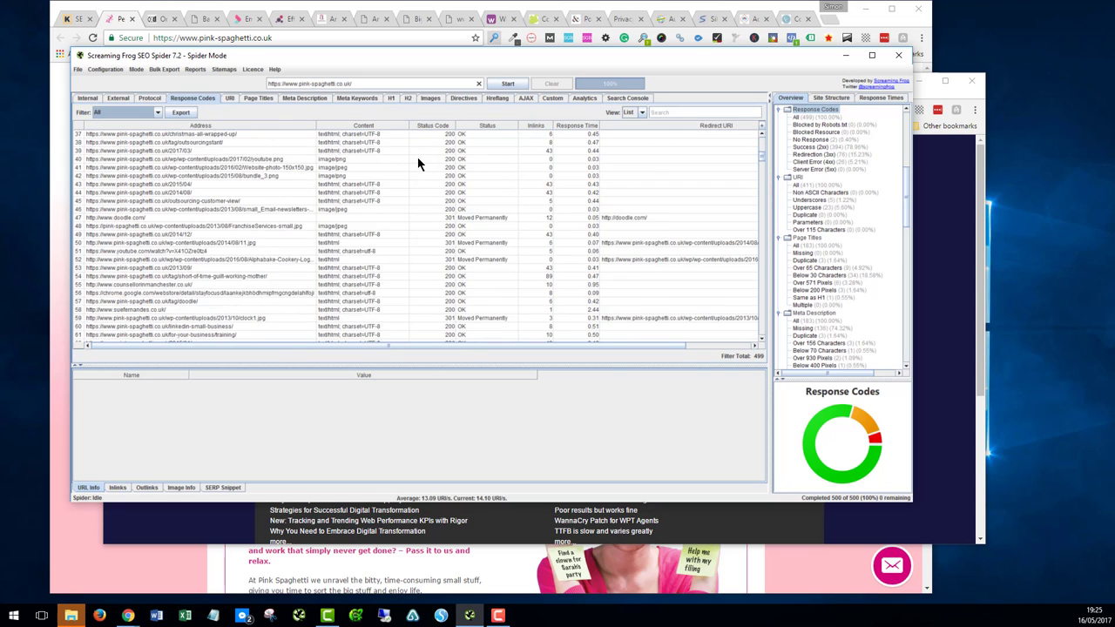
scroll(414, 162, down, 2)
click(102, 112)
click(122, 171)
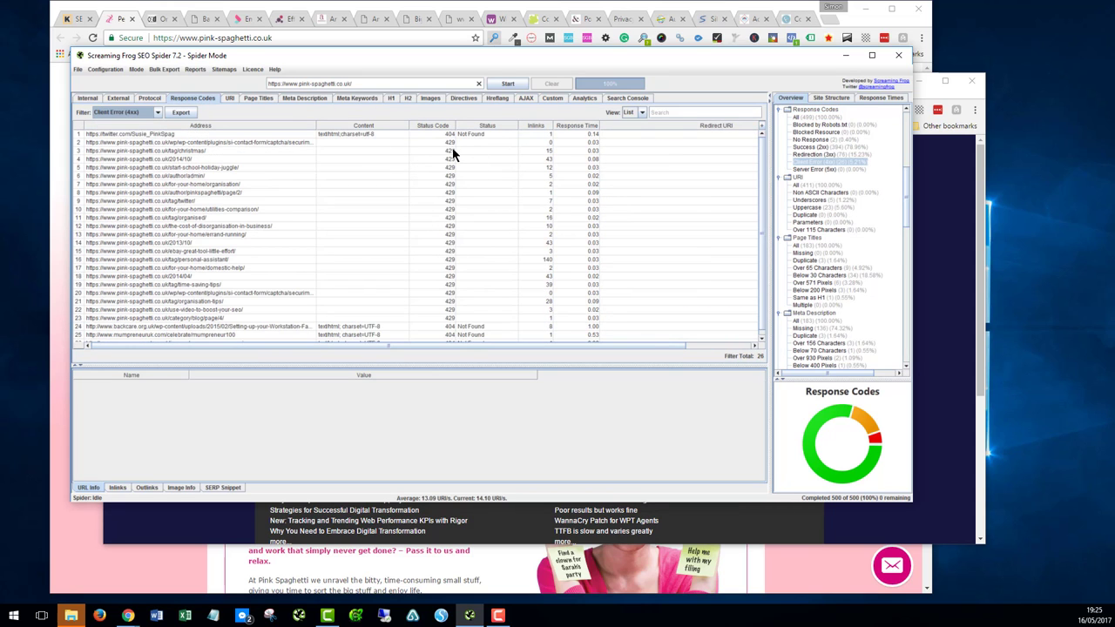
scroll(442, 311, down, 1)
scroll(450, 192, up, 1)
scroll(454, 194, down, 1)
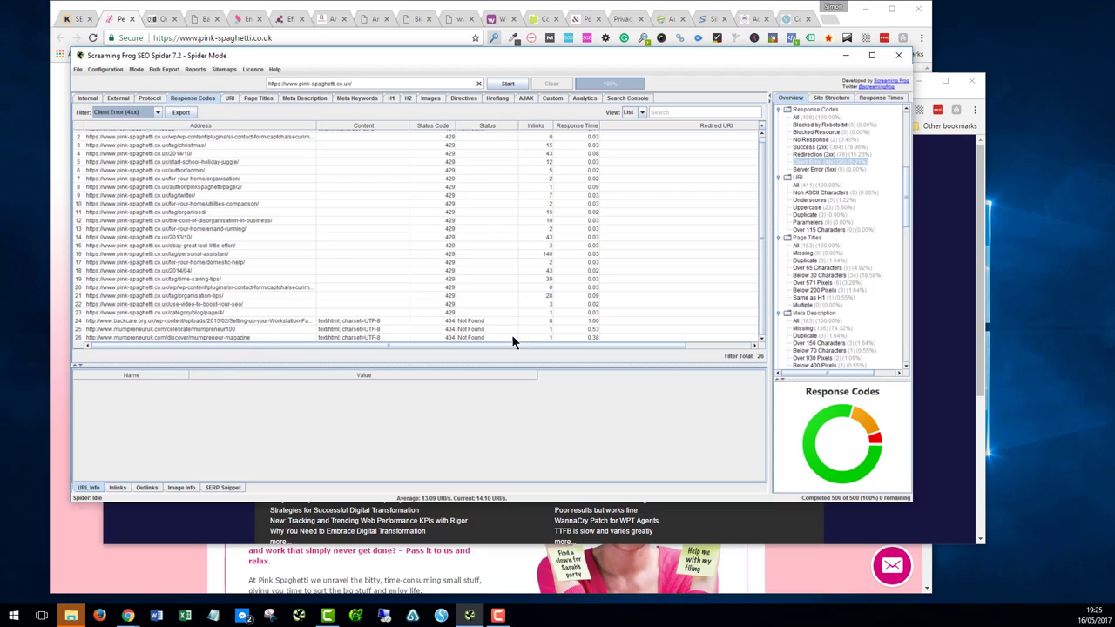
scroll(488, 185, up, 1)
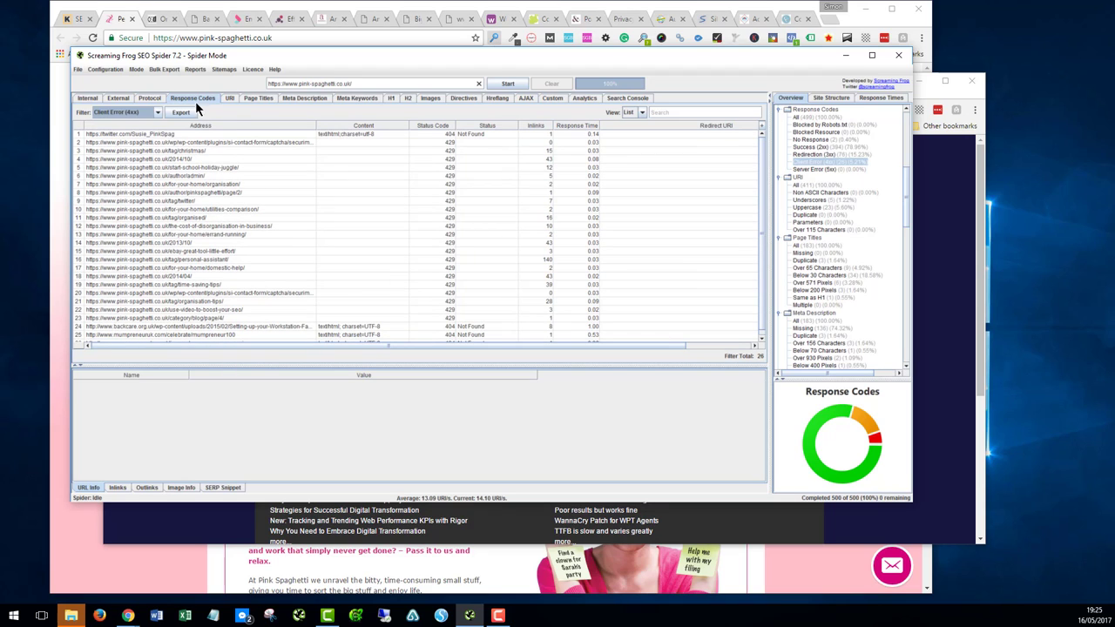
- Filter the H2 report to Duplicate and scroll through all the pages with duplicate H2 headings
click(406, 98)
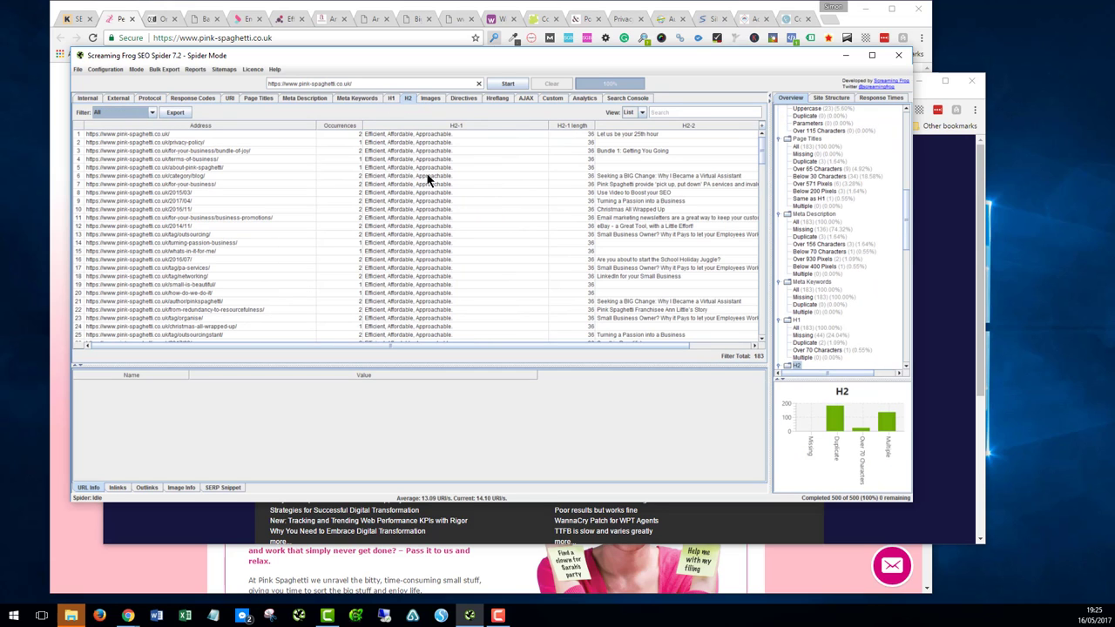
scroll(497, 154, down, 11)
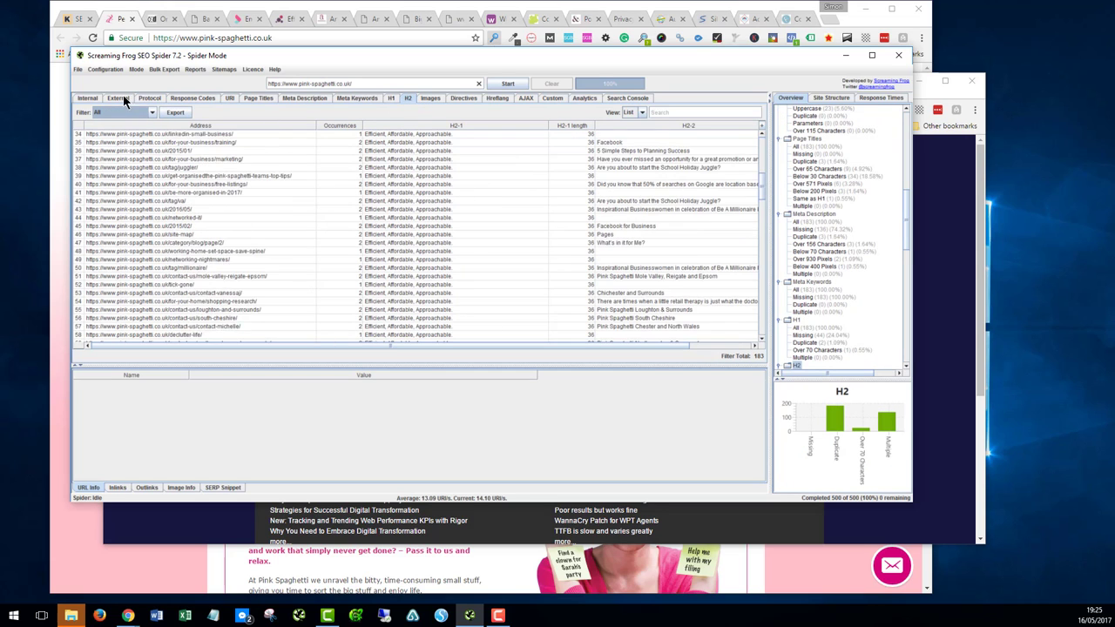
click(95, 111)
click(103, 141)
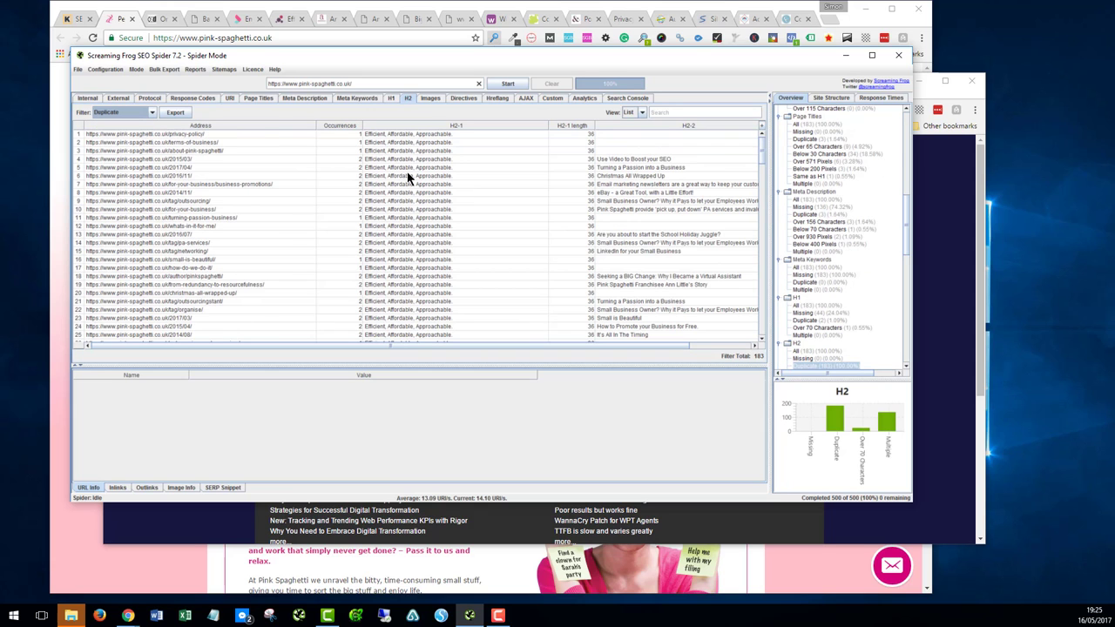
scroll(446, 174, down, 20)
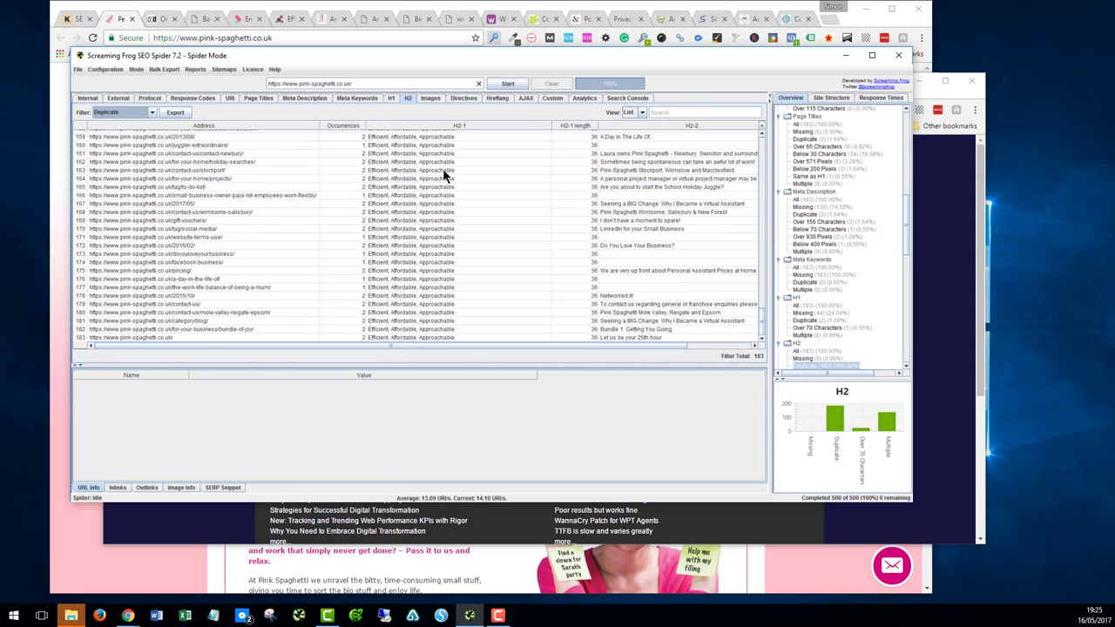
scroll(444, 168, up, 20)
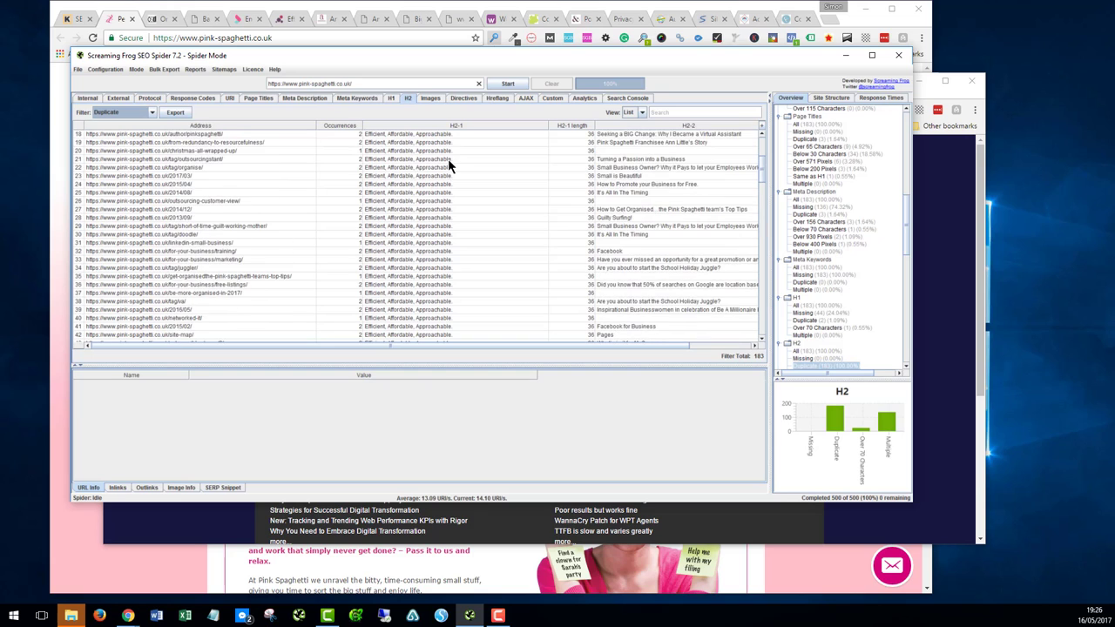
scroll(447, 162, up, 6)
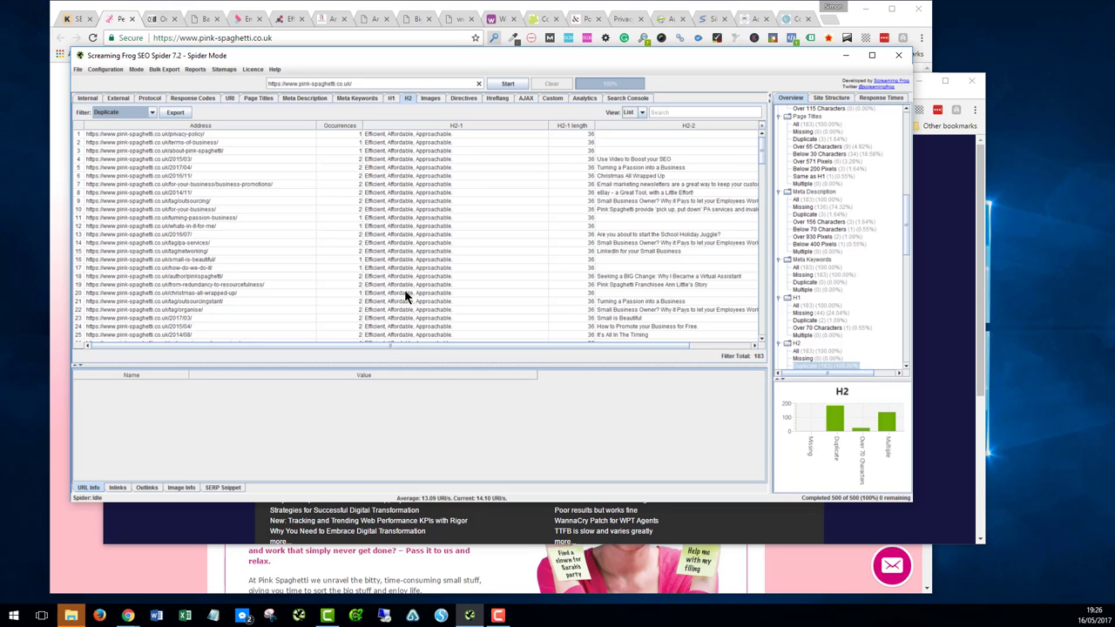
scroll(436, 213, down, 20)
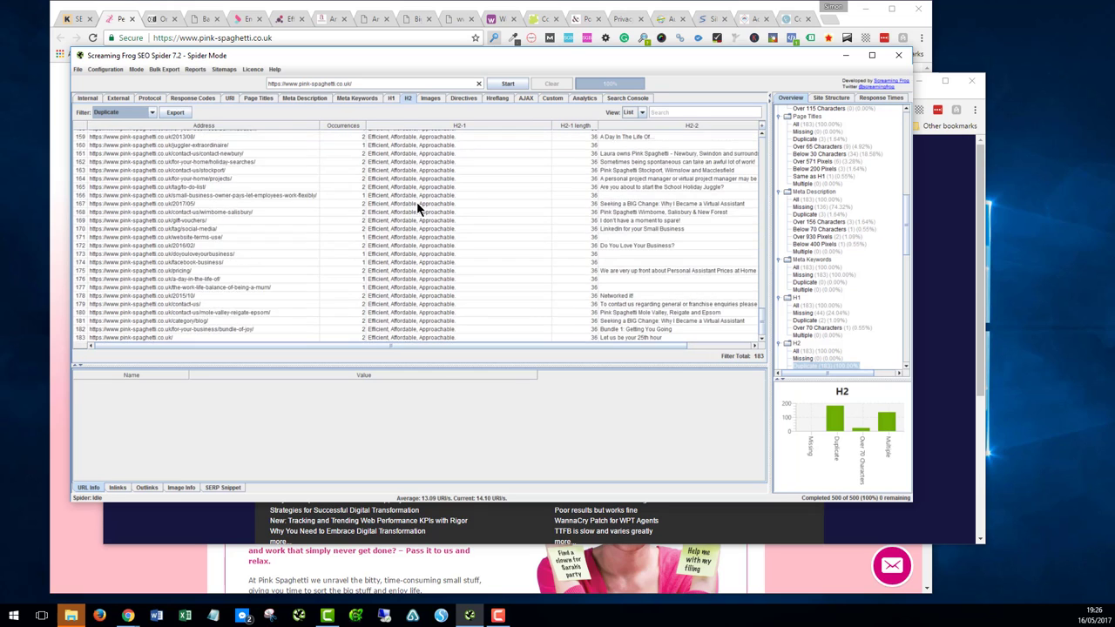
scroll(443, 219, up, 20)
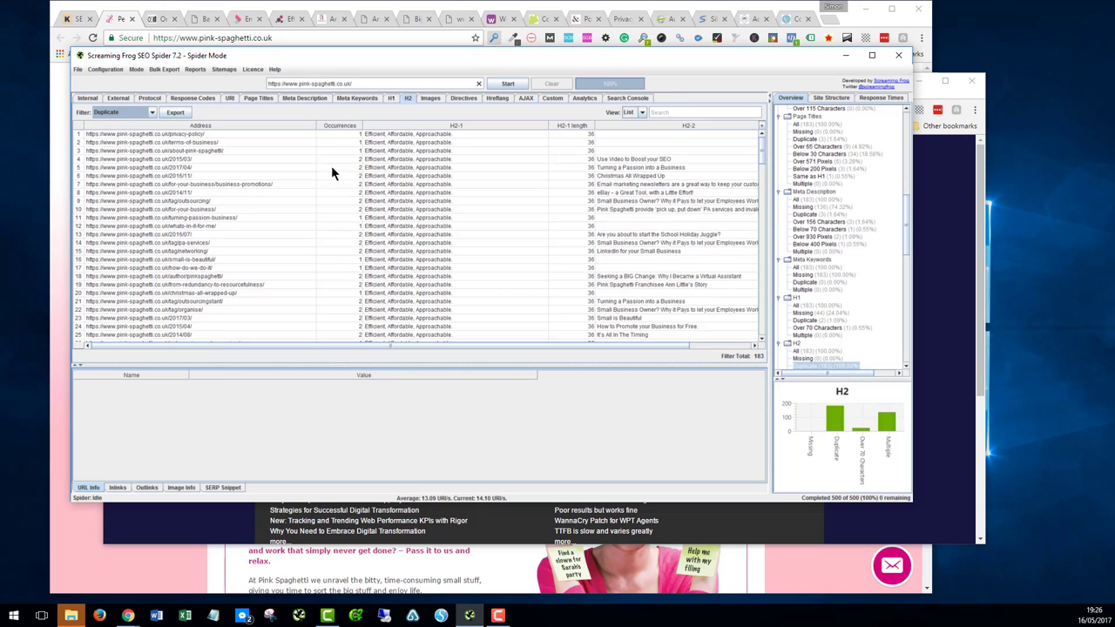
click(430, 98)
- Filter the Images report to Over 100 kb, then to Missing Alt Text
click(131, 111)
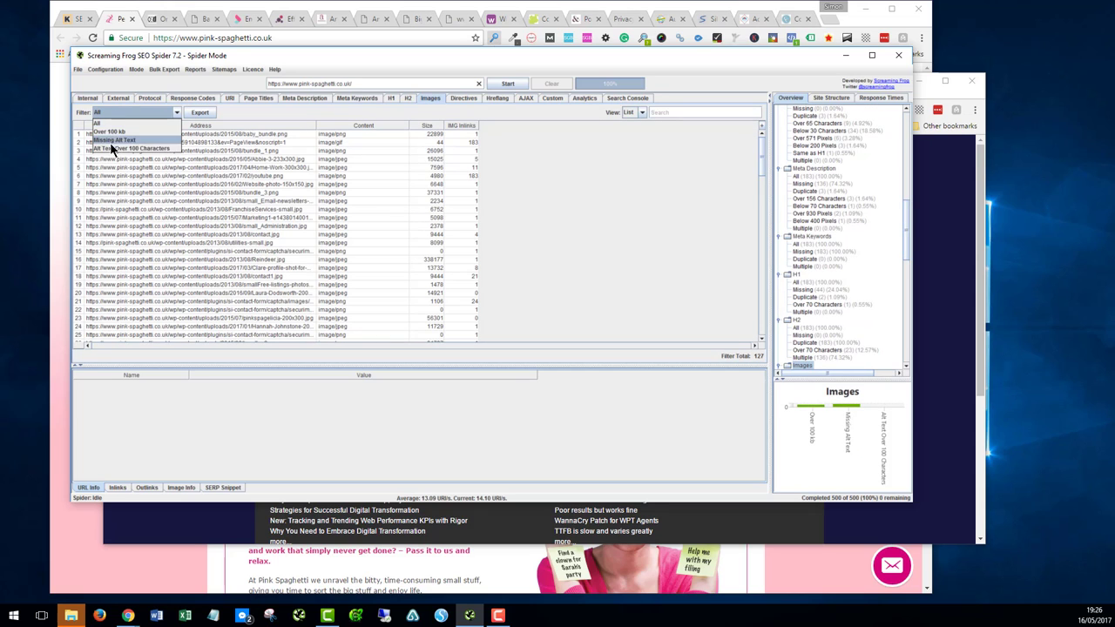
click(107, 131)
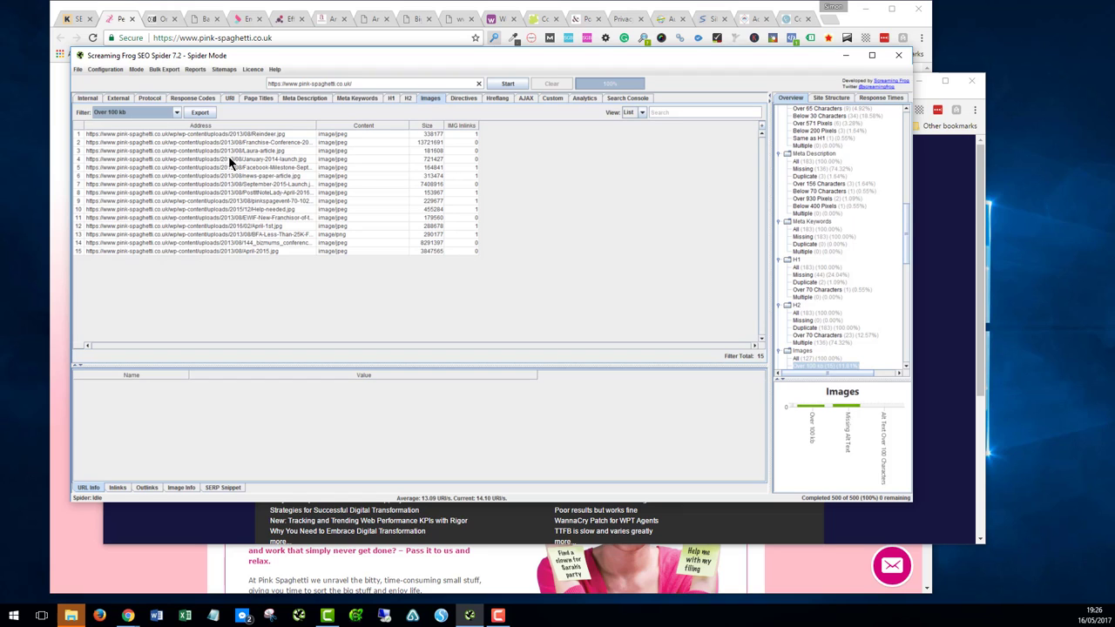
click(144, 112)
click(131, 140)
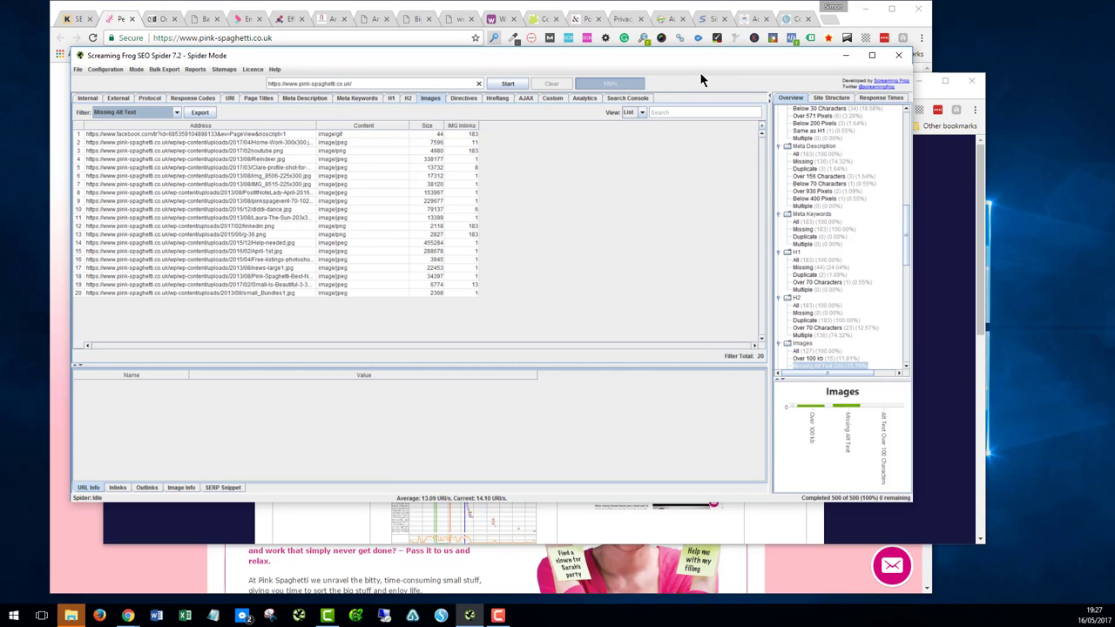
- Move Screaming Frog aside and look over the Pink Spaghetti homepage in Chrome
drag(690, 54, 714, 306)
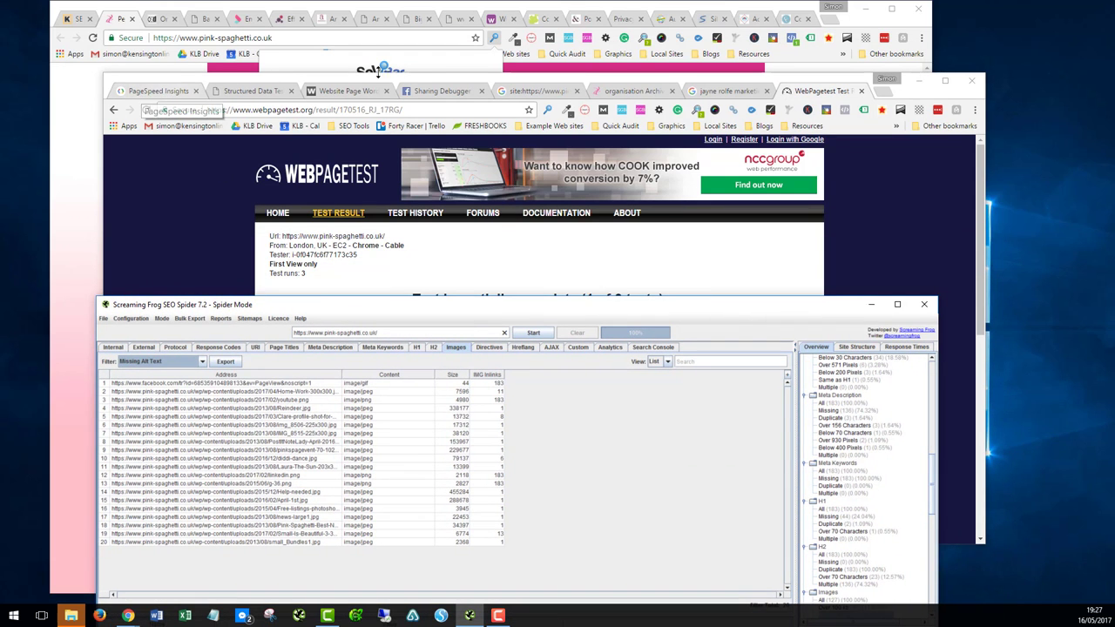
click(68, 117)
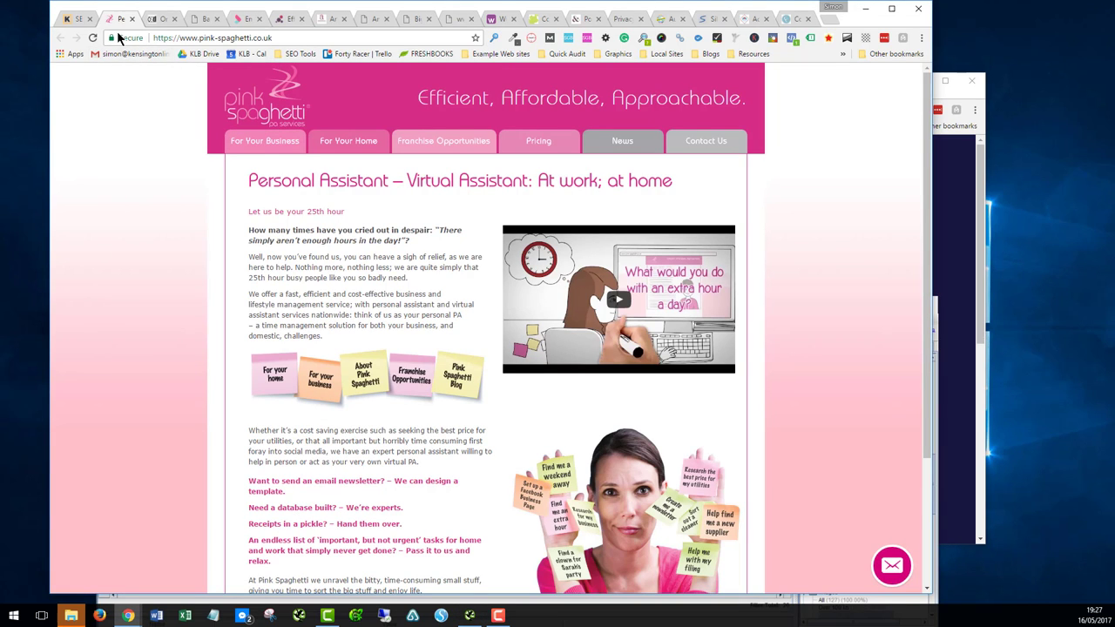
scroll(142, 237, down, 3)
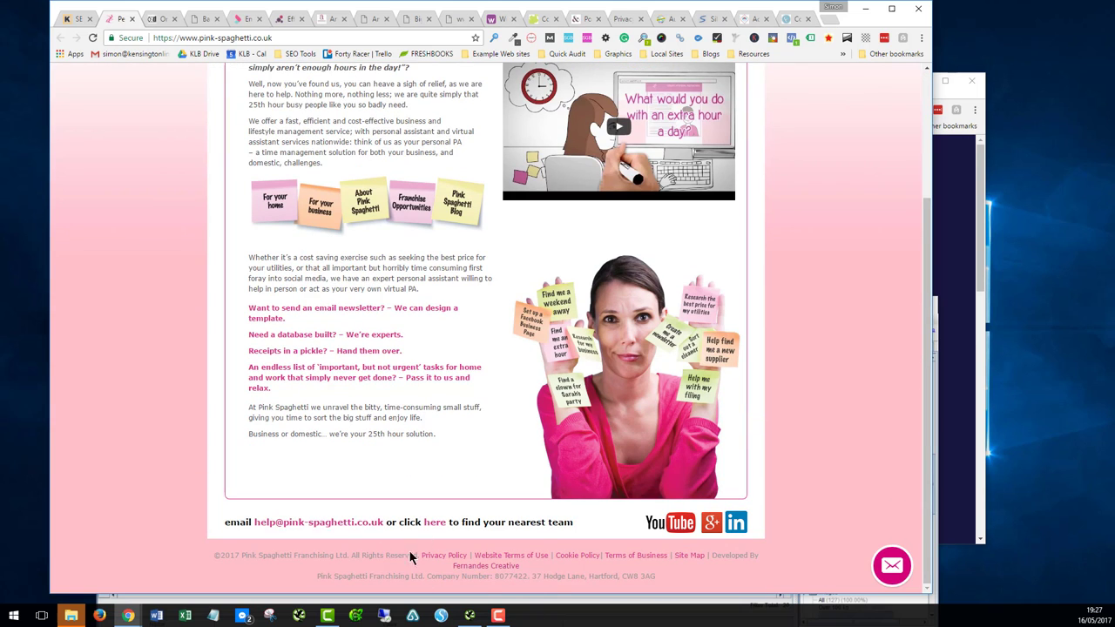
scroll(502, 290, up, 3)
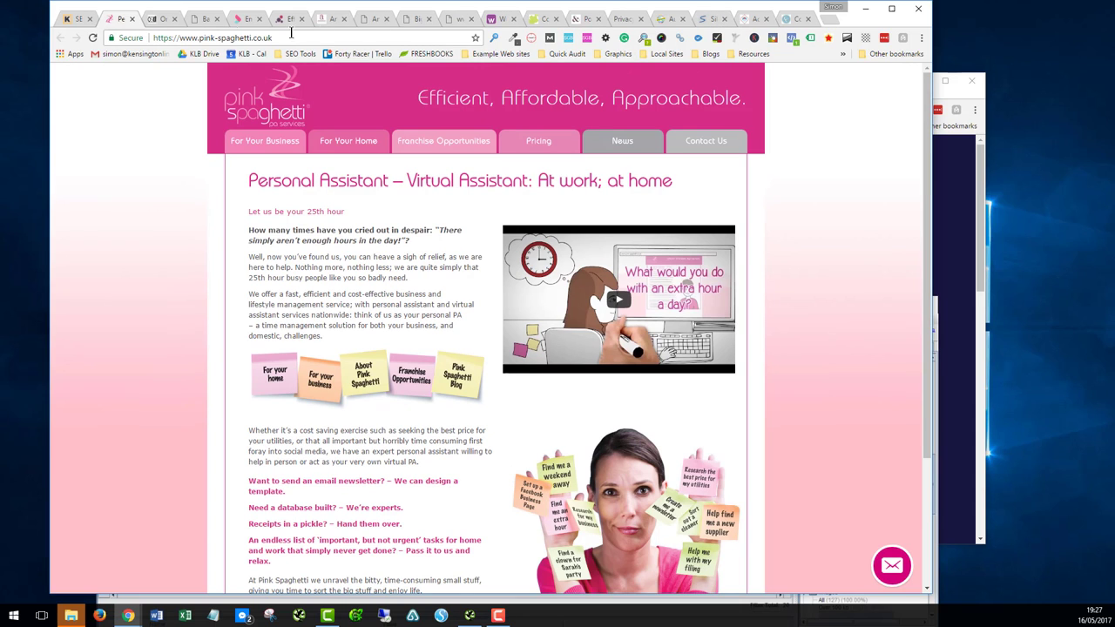
- Google 'pink spaghetti' in a new tab and confirm pink-spaghetti.co.uk ranks first with sitelinks
click(827, 19)
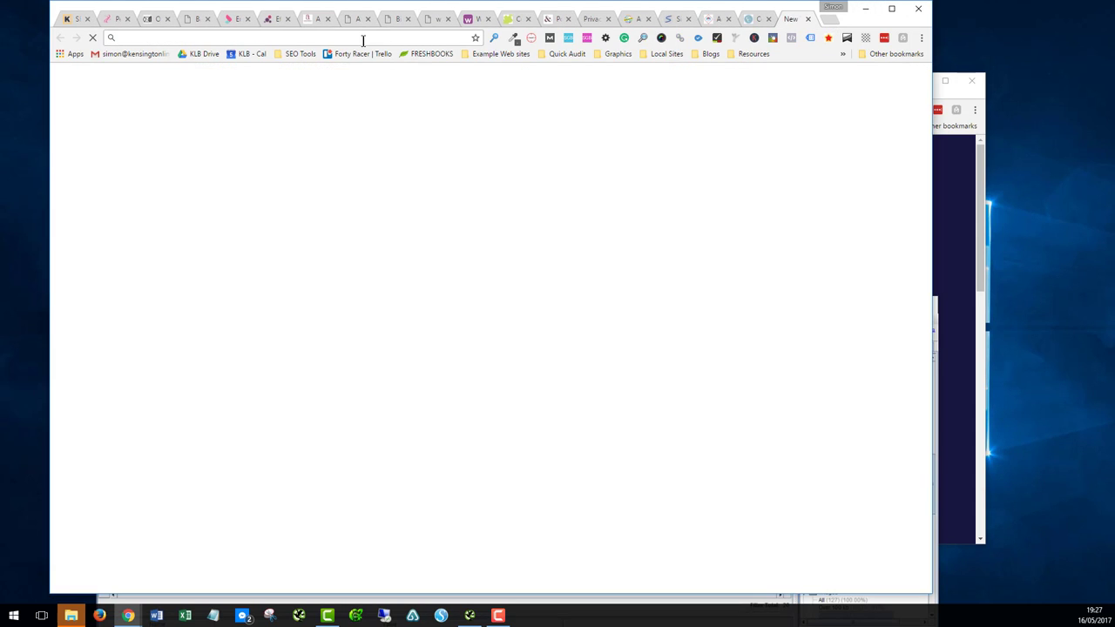
text(pink)
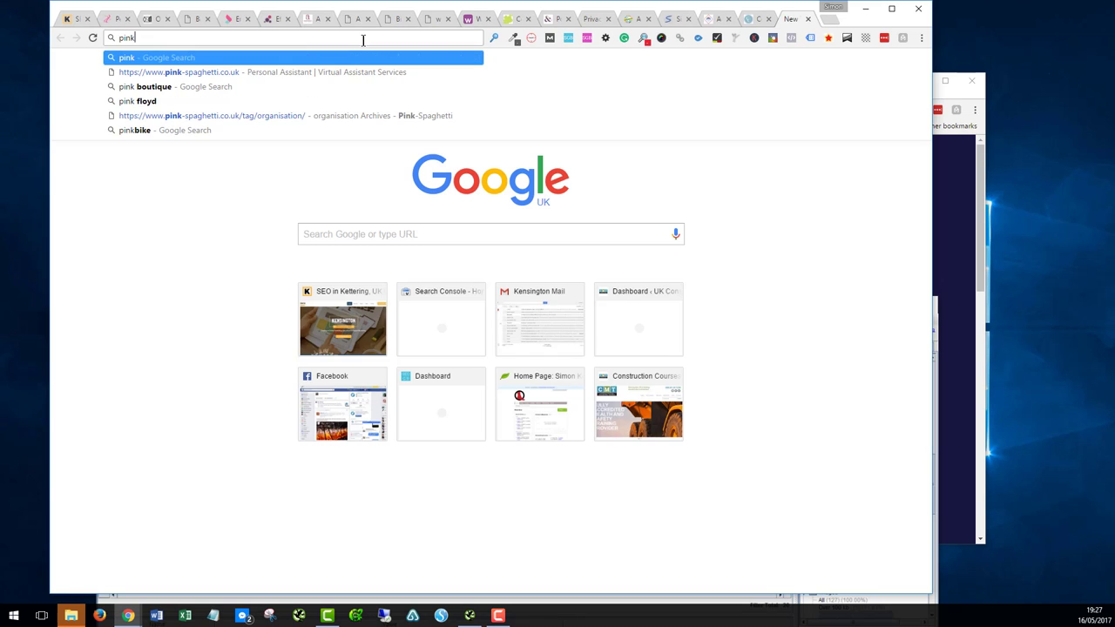
text( spaghetti)
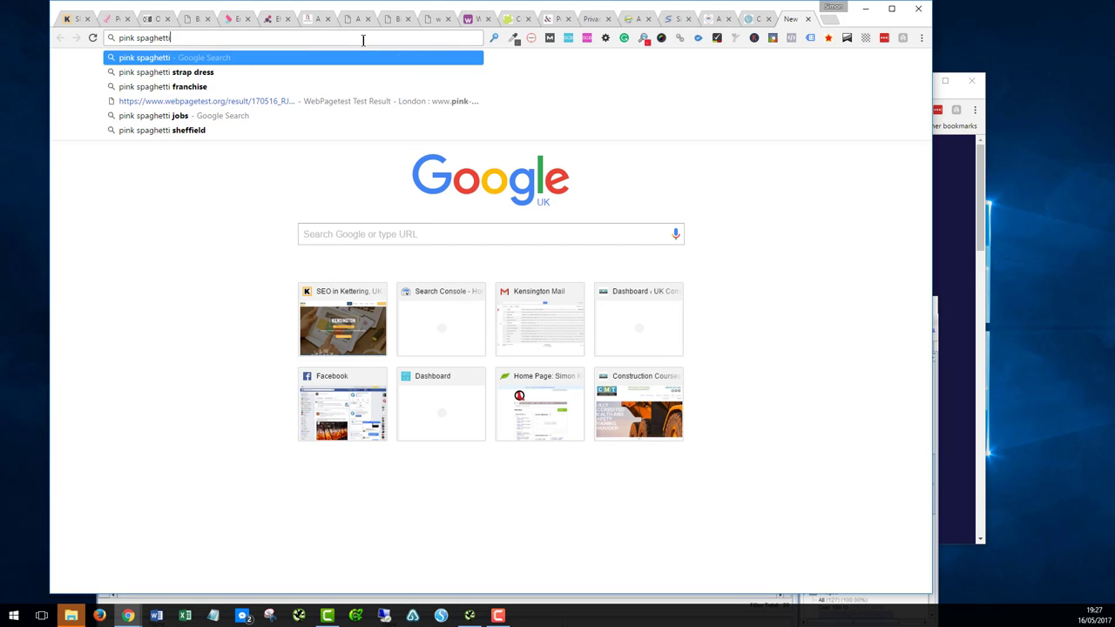
key(Return)
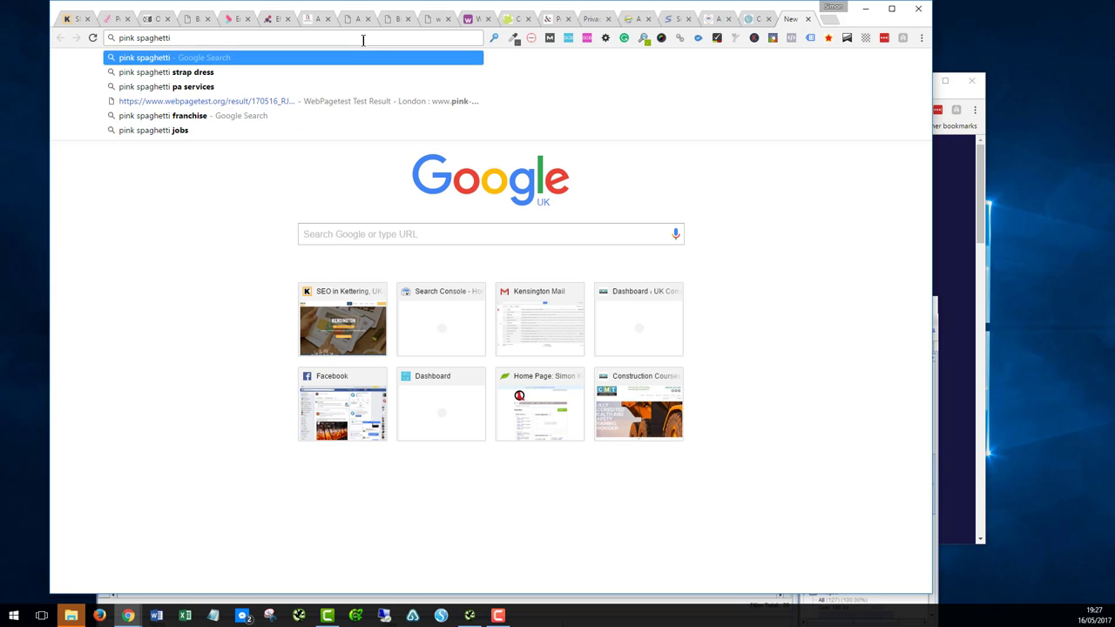
key(Return)
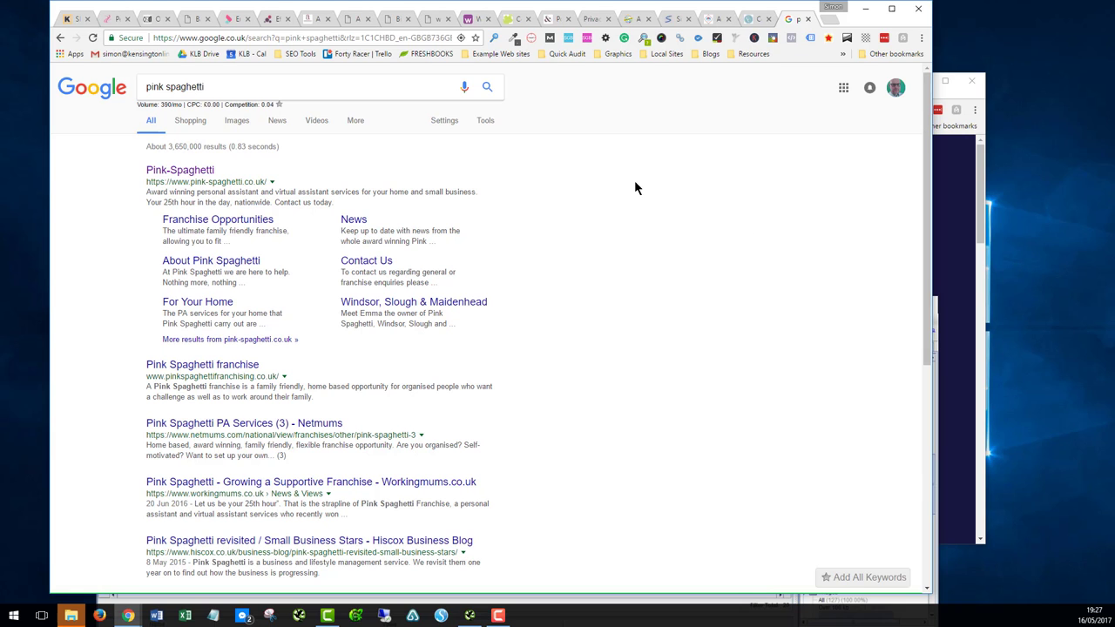
scroll(668, 331, down, 1)
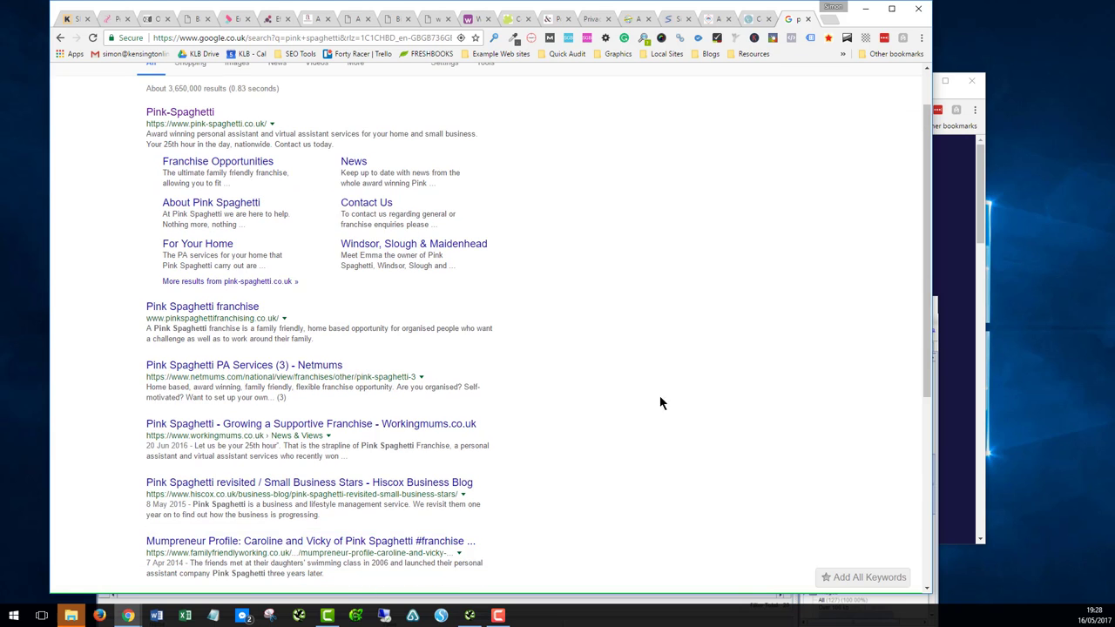
scroll(684, 417, up, 1)
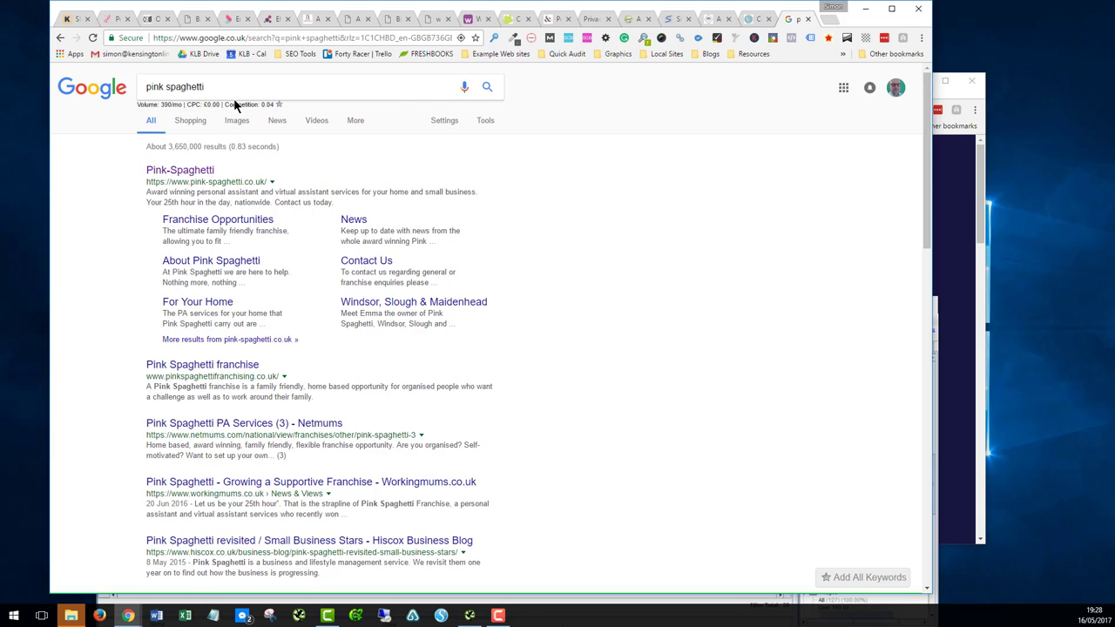
- Switch back to the Pink Spaghetti homepage tab
click(112, 19)
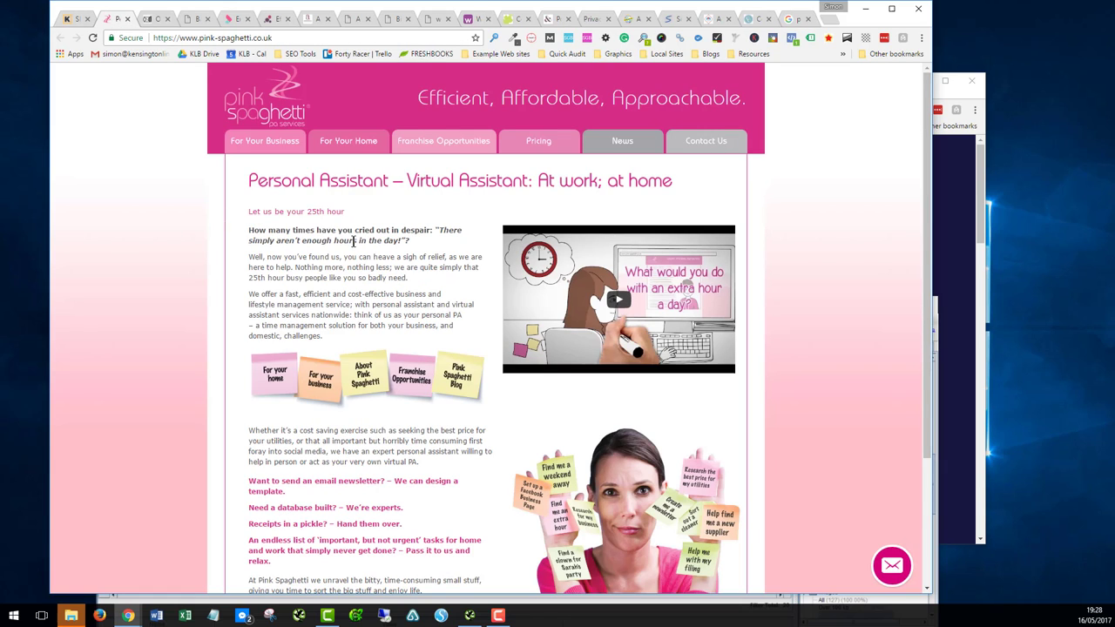